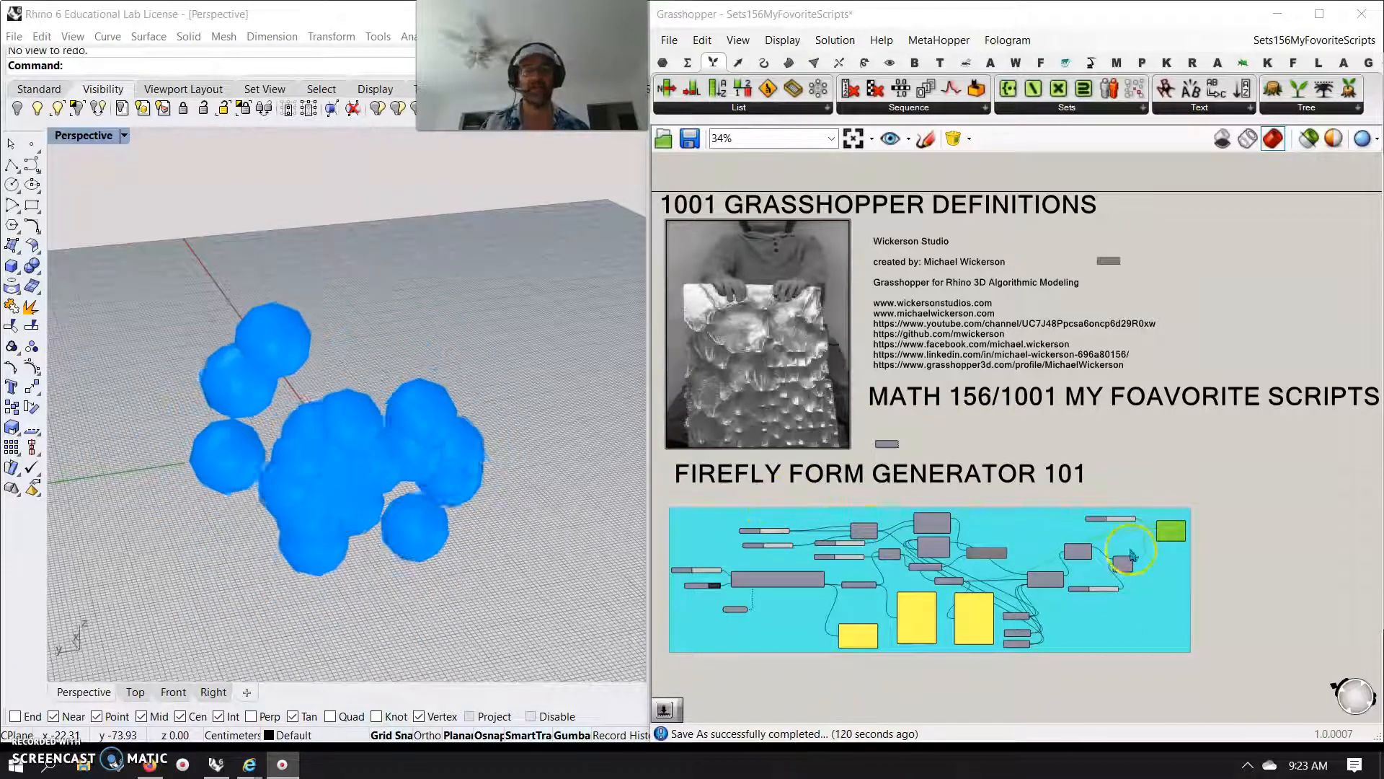
- Bake the Mesh Sphere output to Layer 01 with grouping enabled
right_click(1173, 533)
left_click(1209, 611)
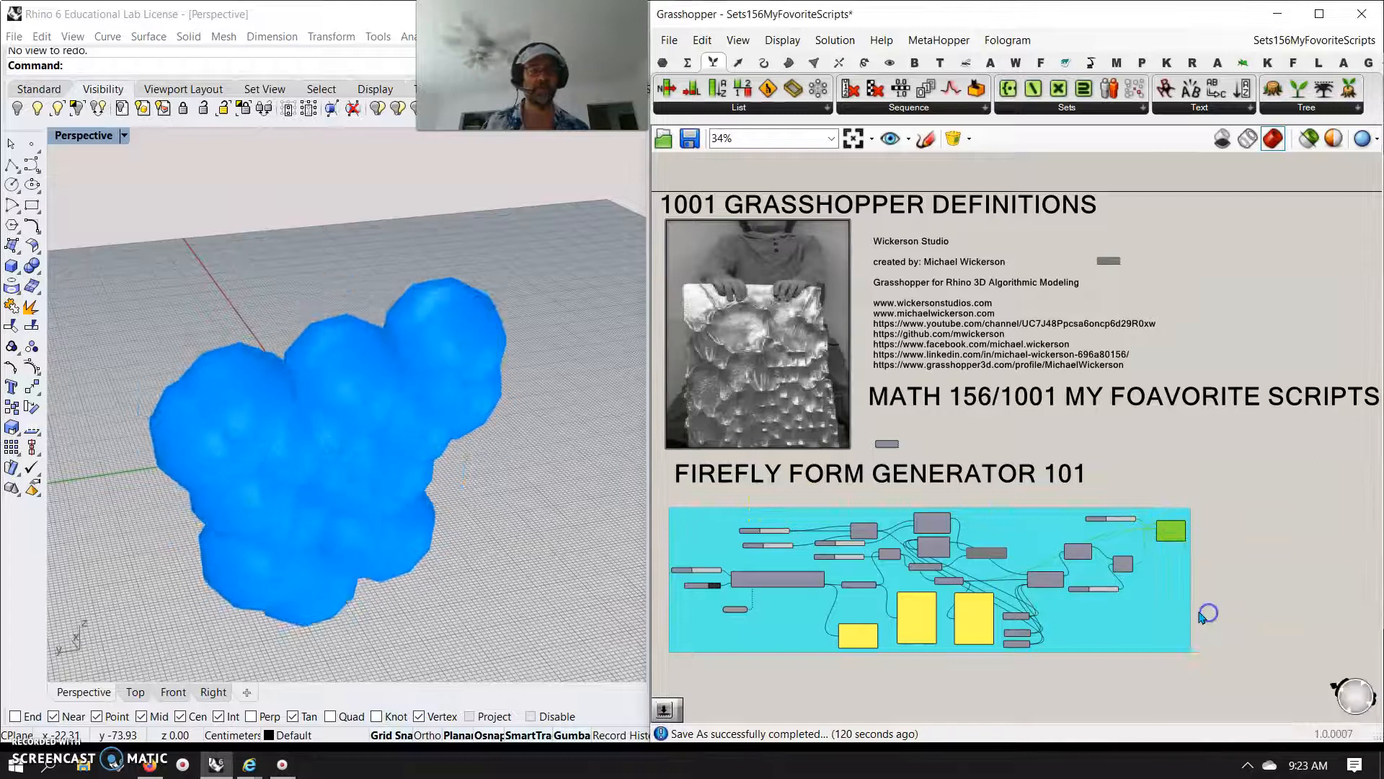
right_click(1175, 531)
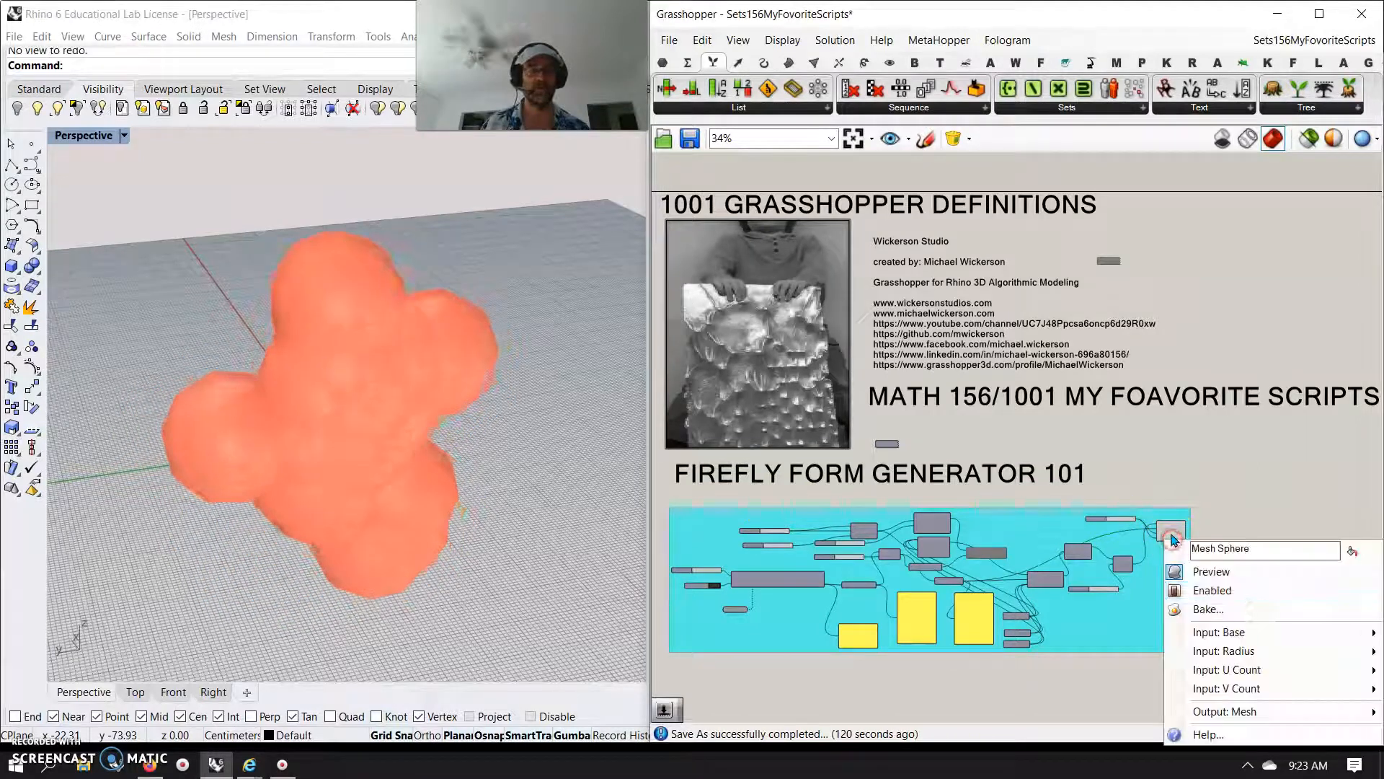
left_click(1210, 610)
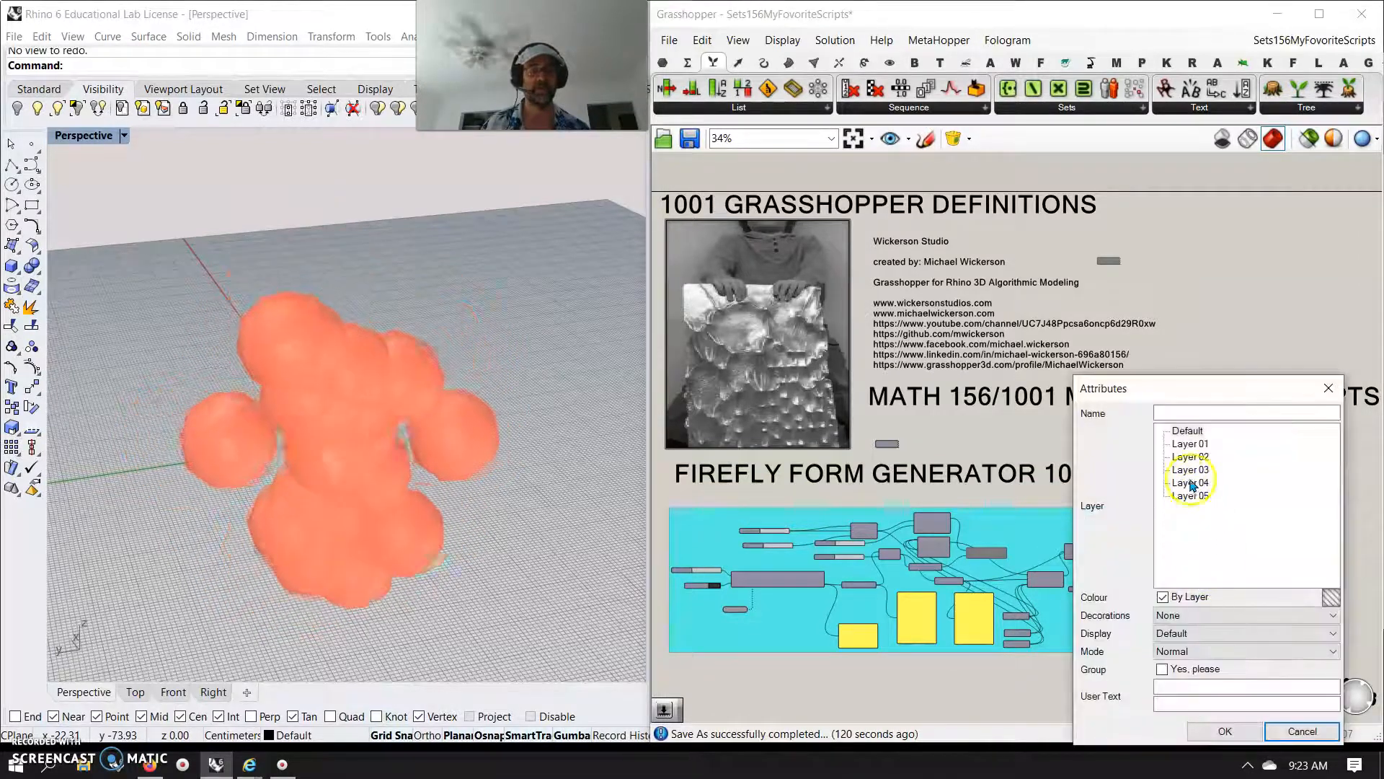
left_click(1189, 444)
left_click(1162, 669)
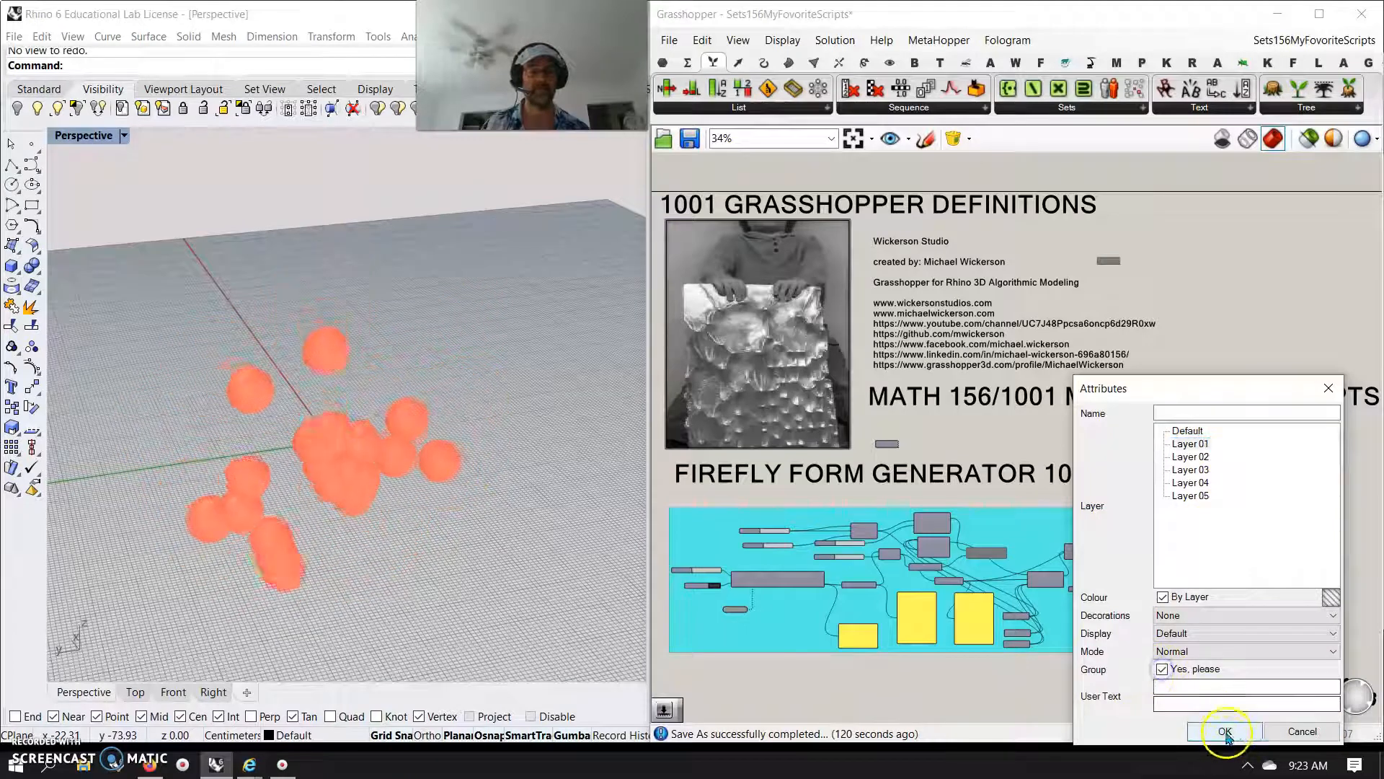
left_click(1226, 732)
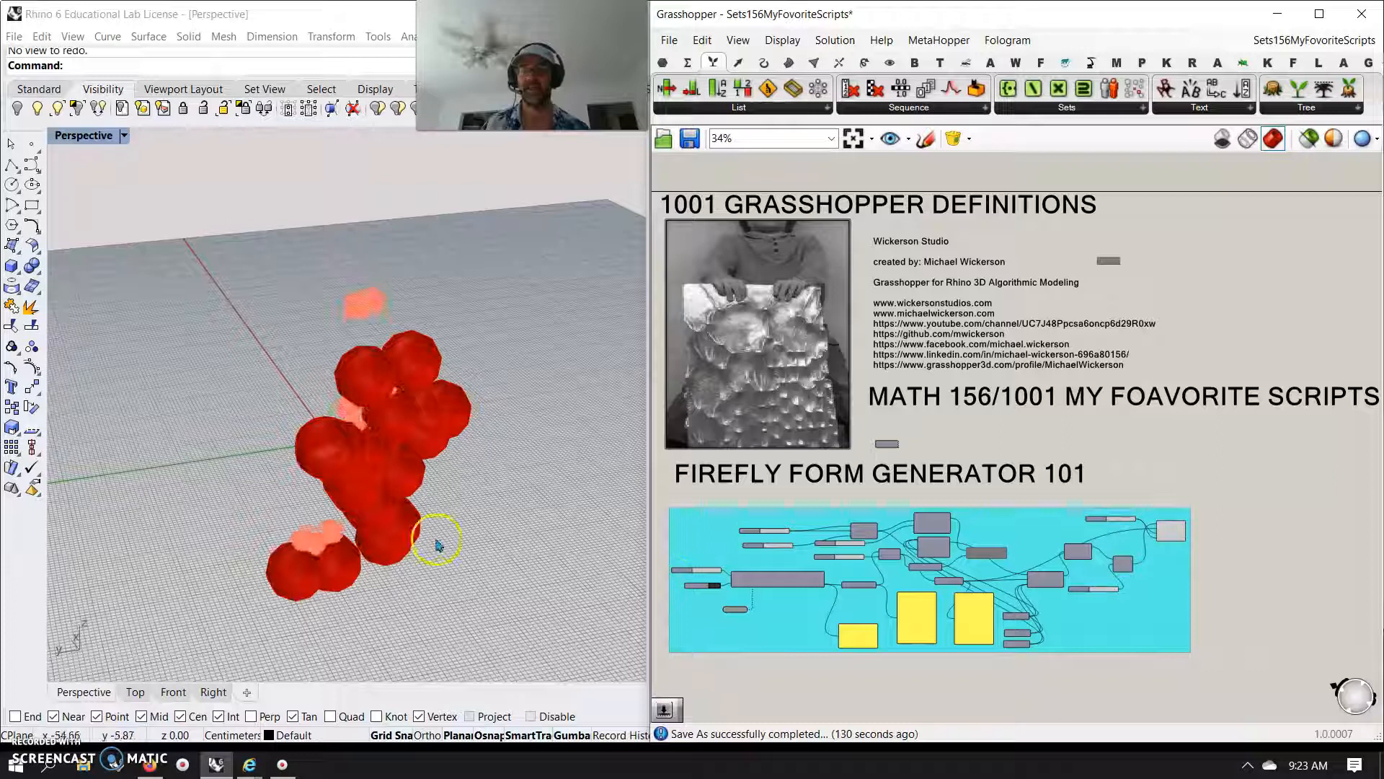
- Move the baked sphere cluster away from the live preview and delete it from the model
left_click(386, 461)
left_click_drag(354, 447, 278, 317)
left_click(240, 513)
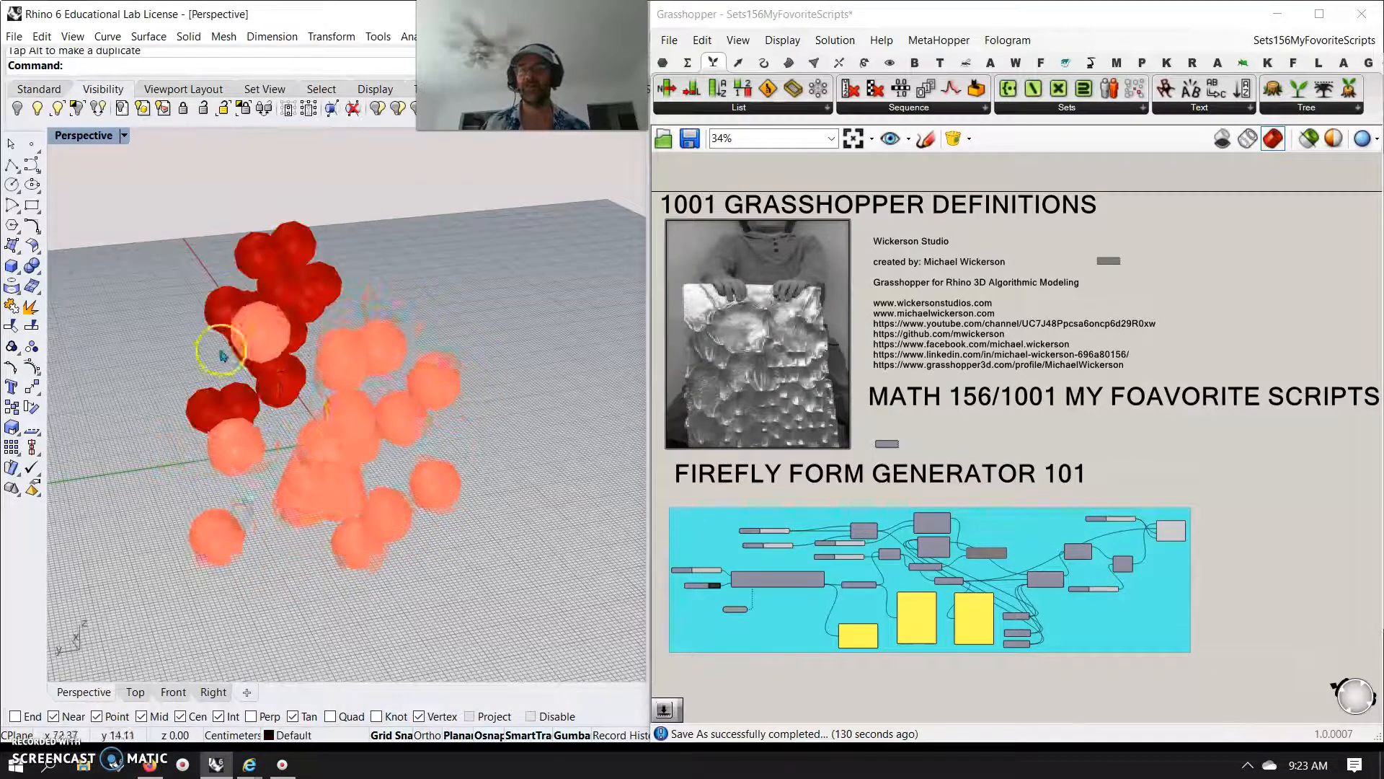
left_click_drag(452, 571, 145, 204)
key("Delete")
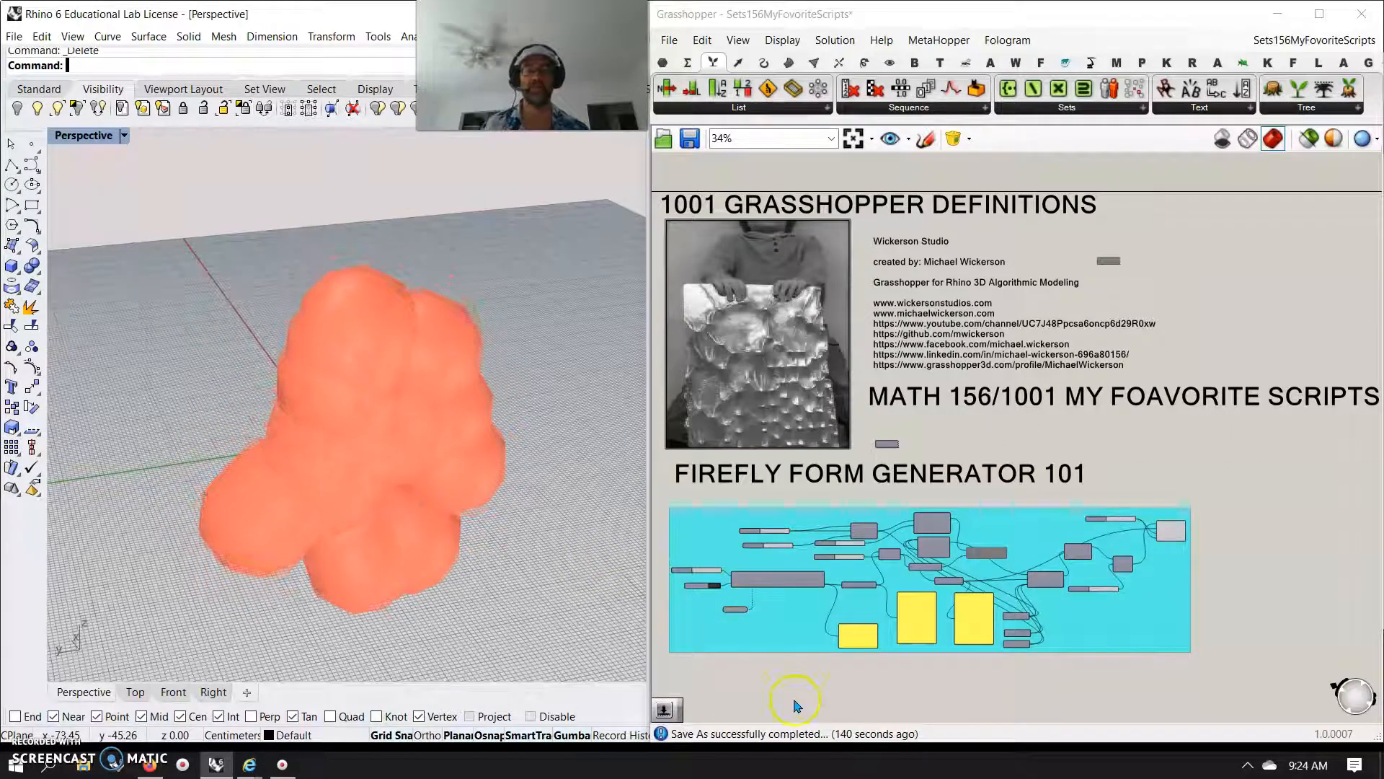
- Find where the Sound Capture component of the Firefly form generator is stored in the component library
scroll(933, 575, "up", 2)
scroll(878, 449, "up", 2)
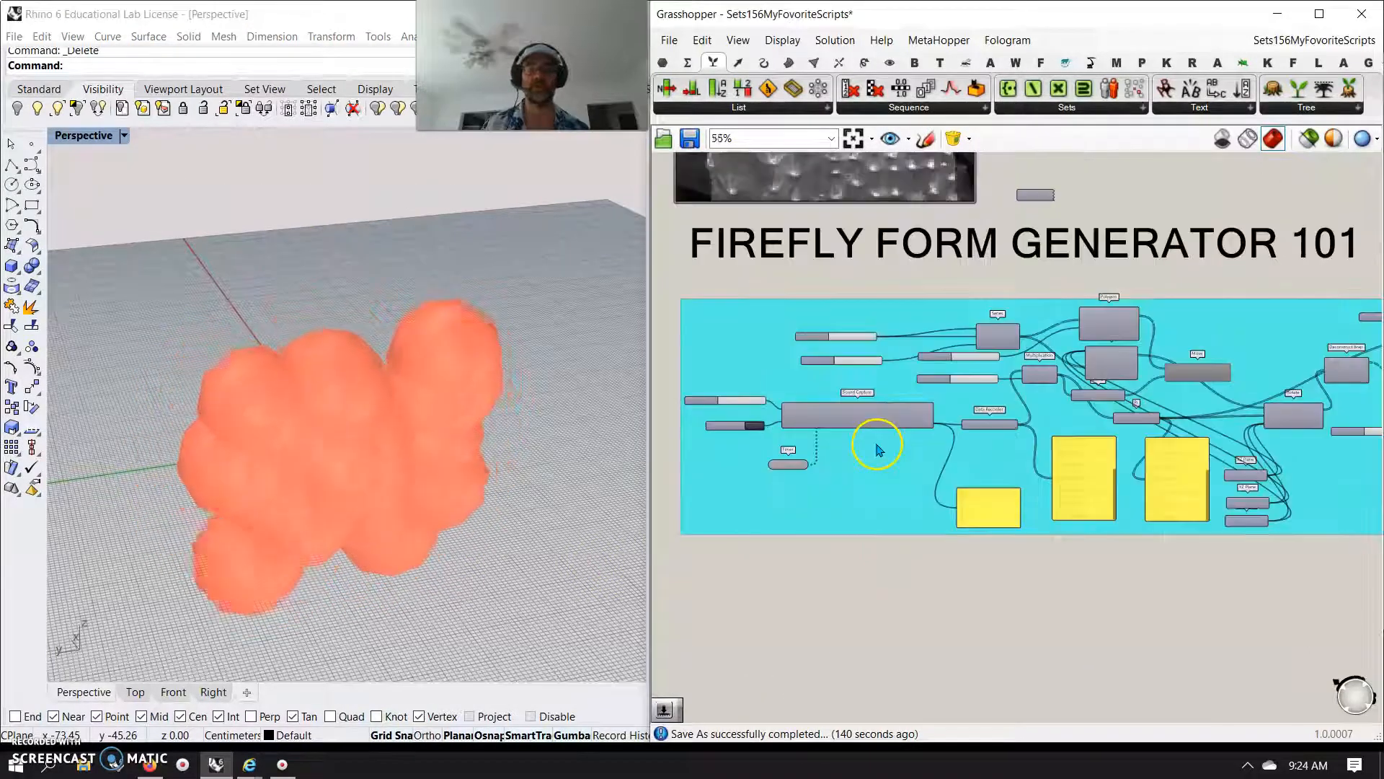
scroll(878, 449, "up", 3)
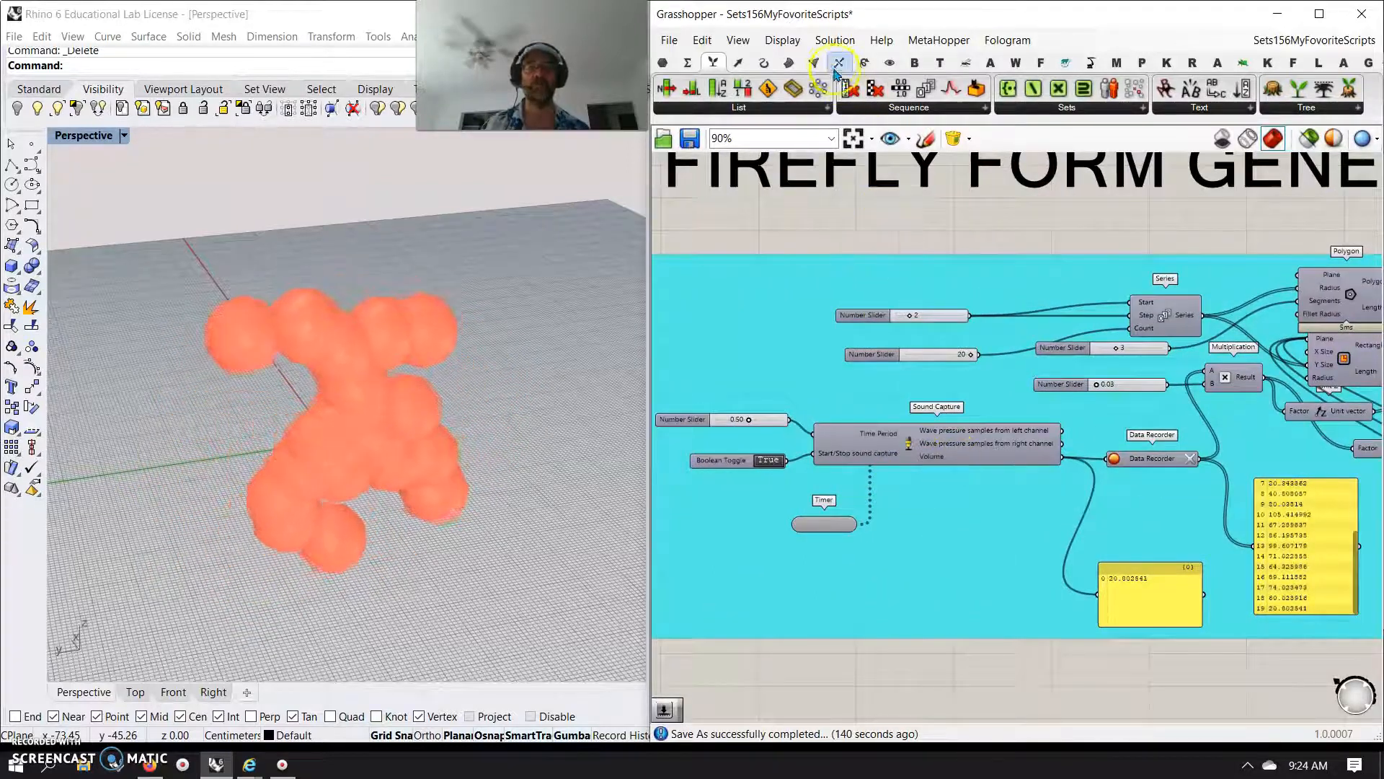
left_click(1040, 65)
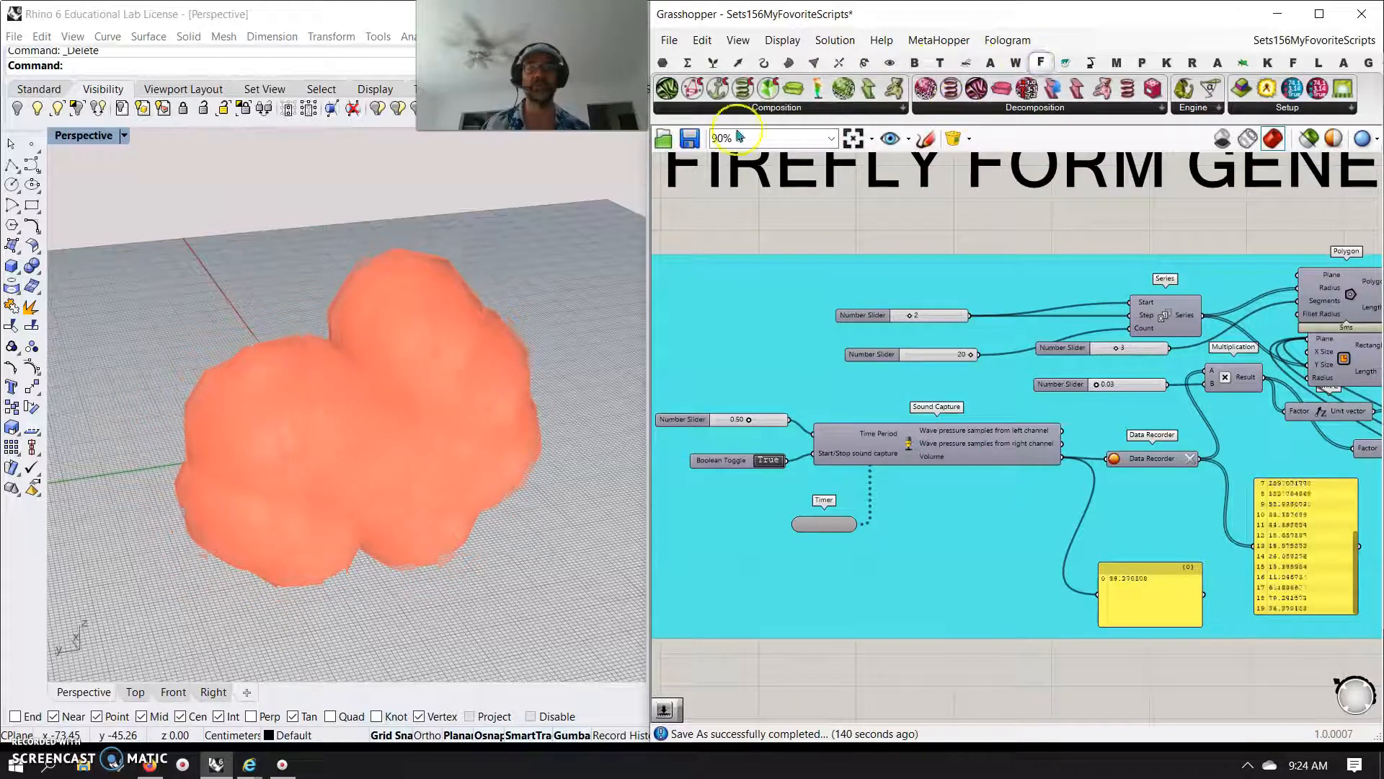
left_click(1293, 66)
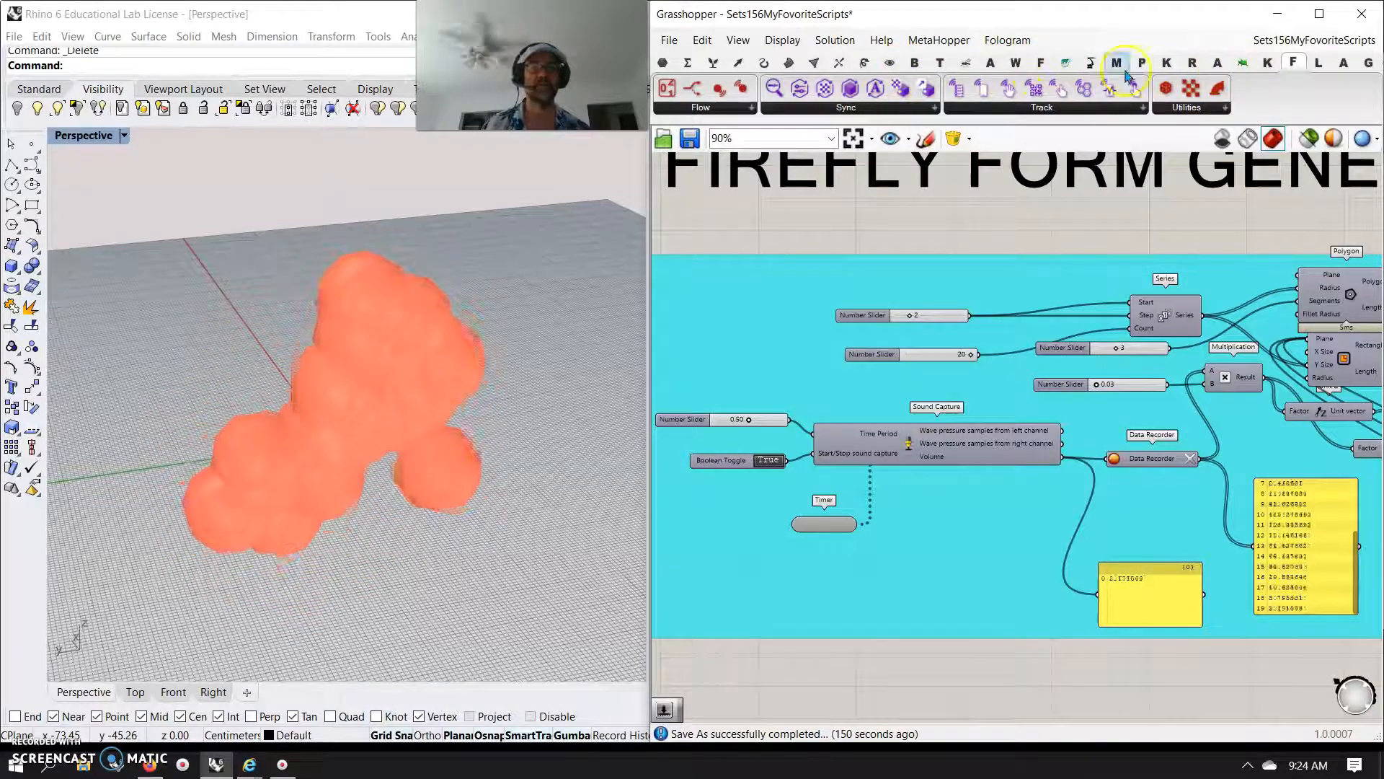
left_click(937, 441)
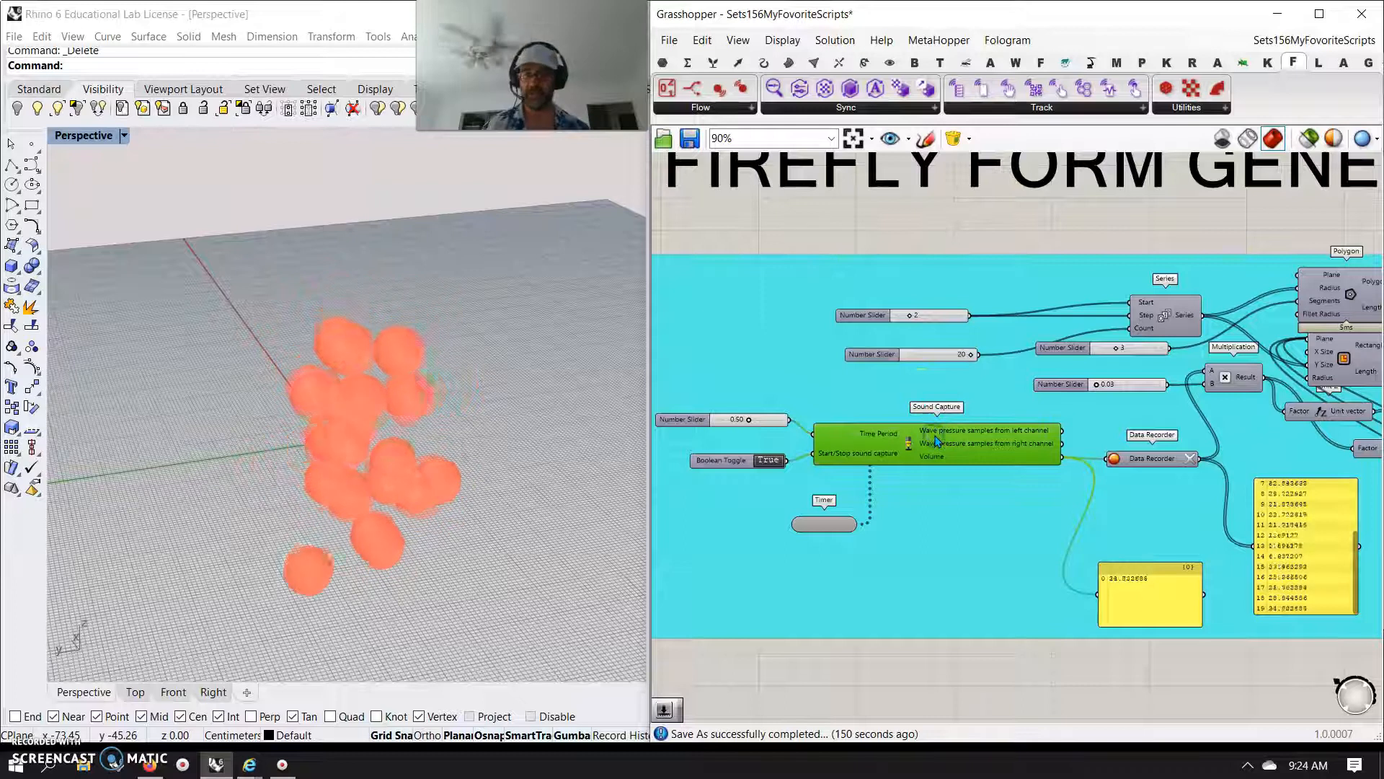
left_click(937, 437, "ctrl+alt")
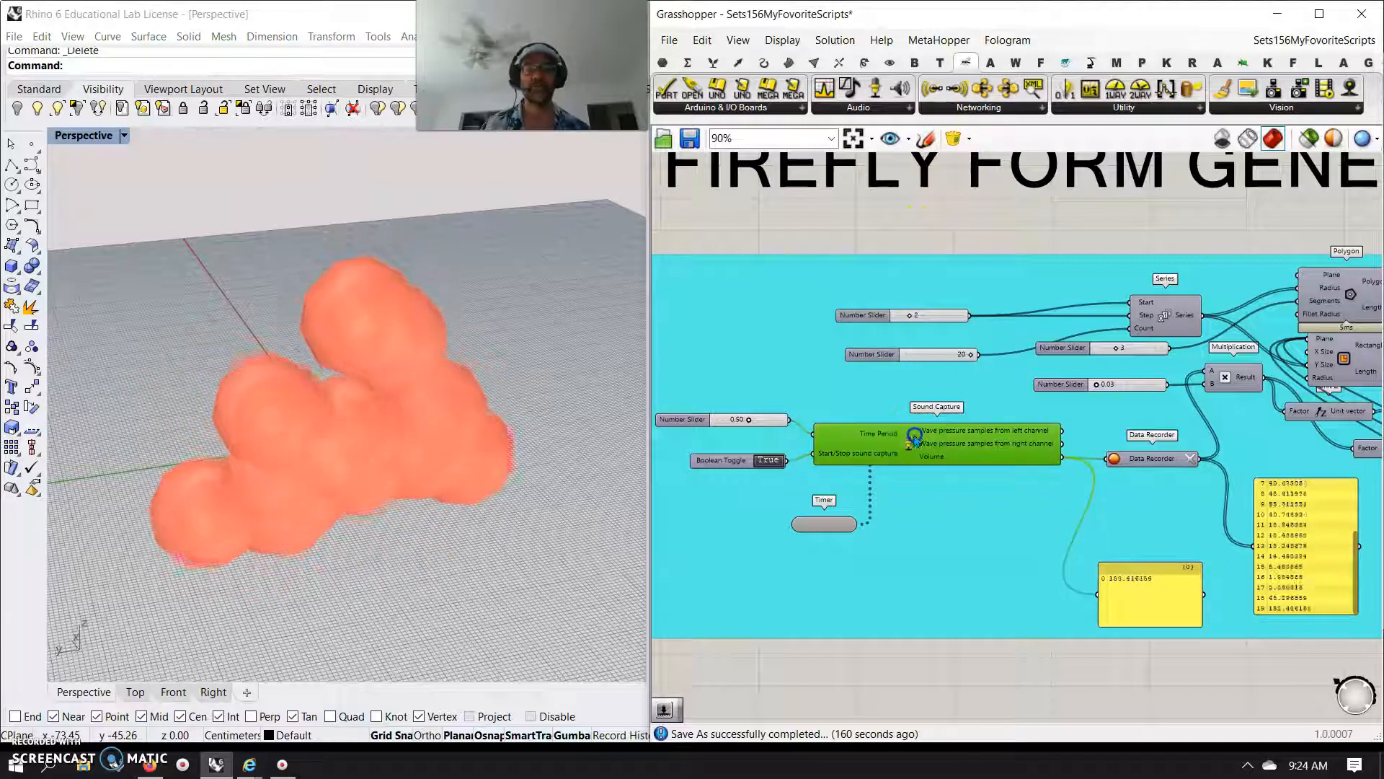
- Examine the options of the Timer driving the Sound Capture component, including its interval
scroll(917, 465, "up", 2)
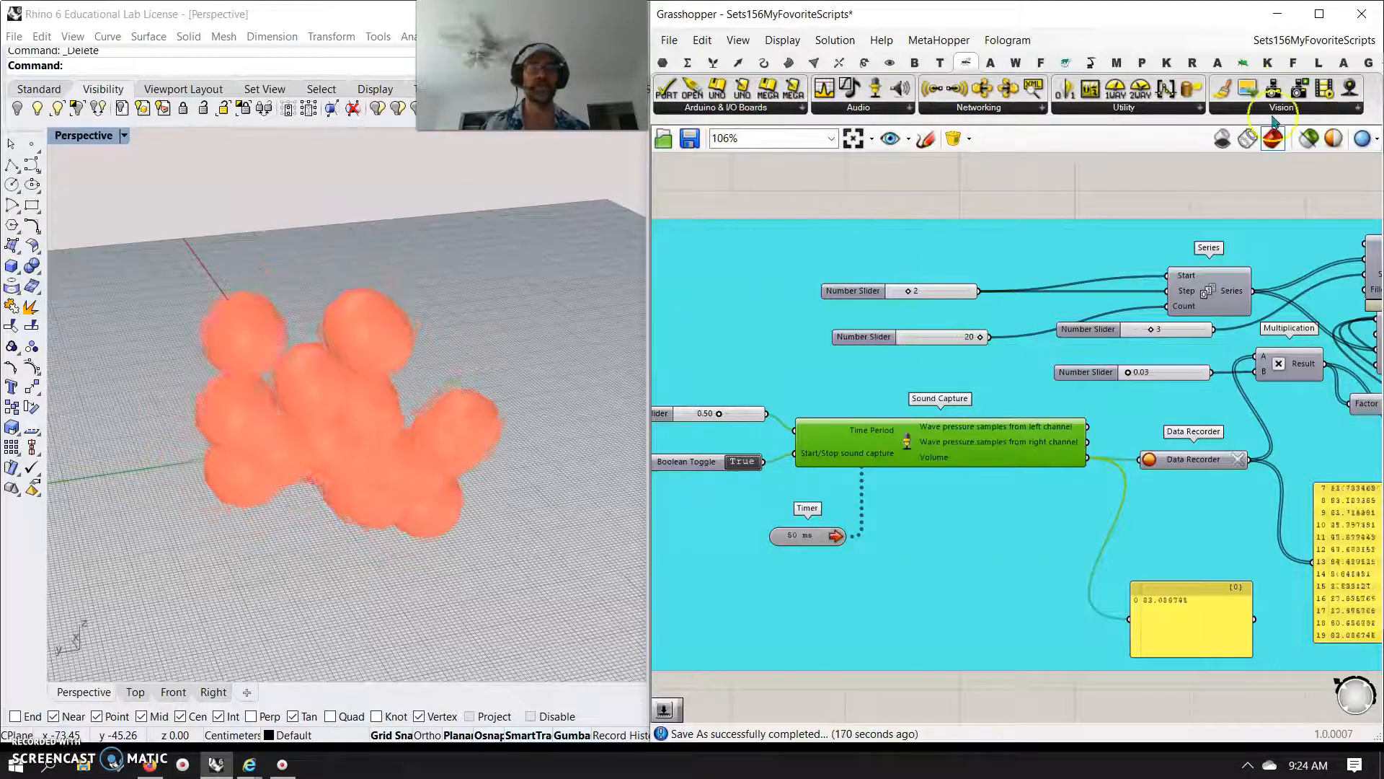
scroll(953, 547, "down", 3)
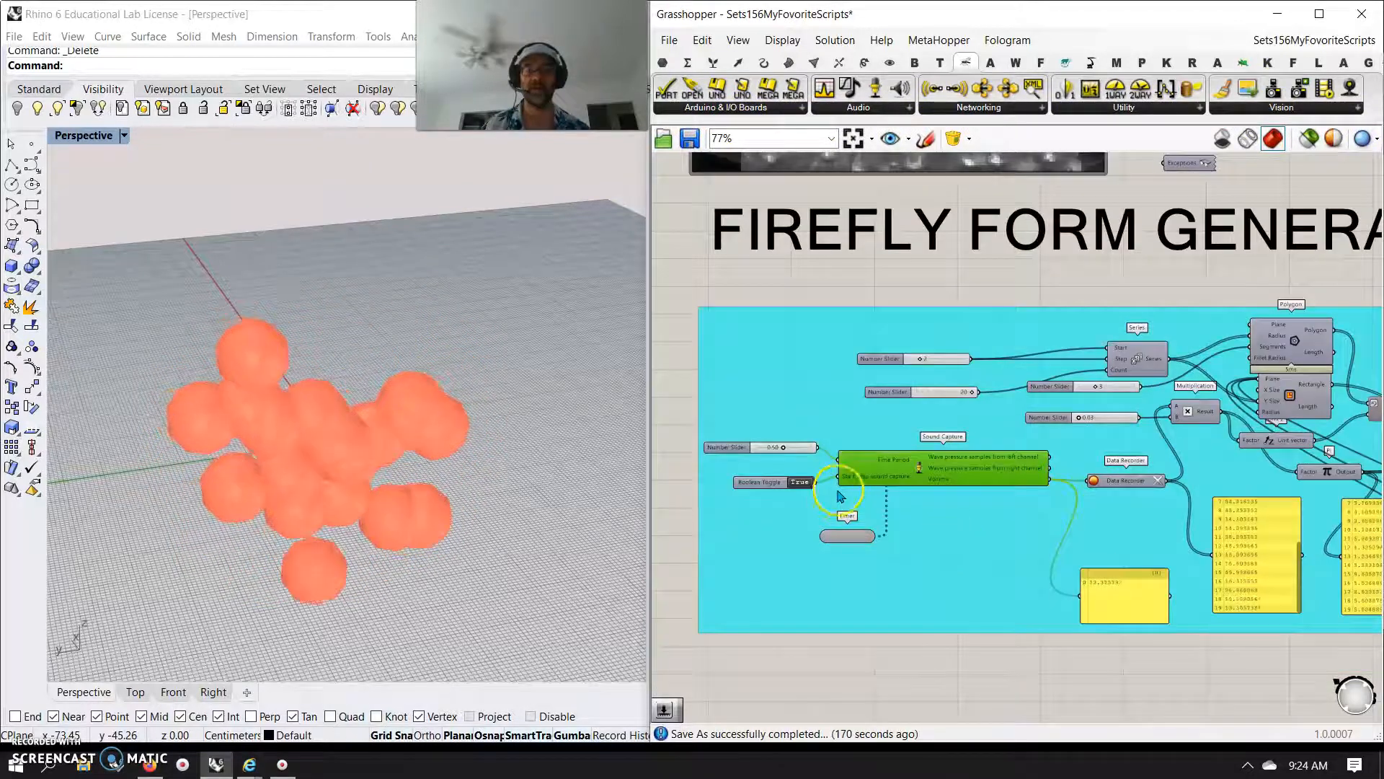
scroll(845, 503, "up", 3)
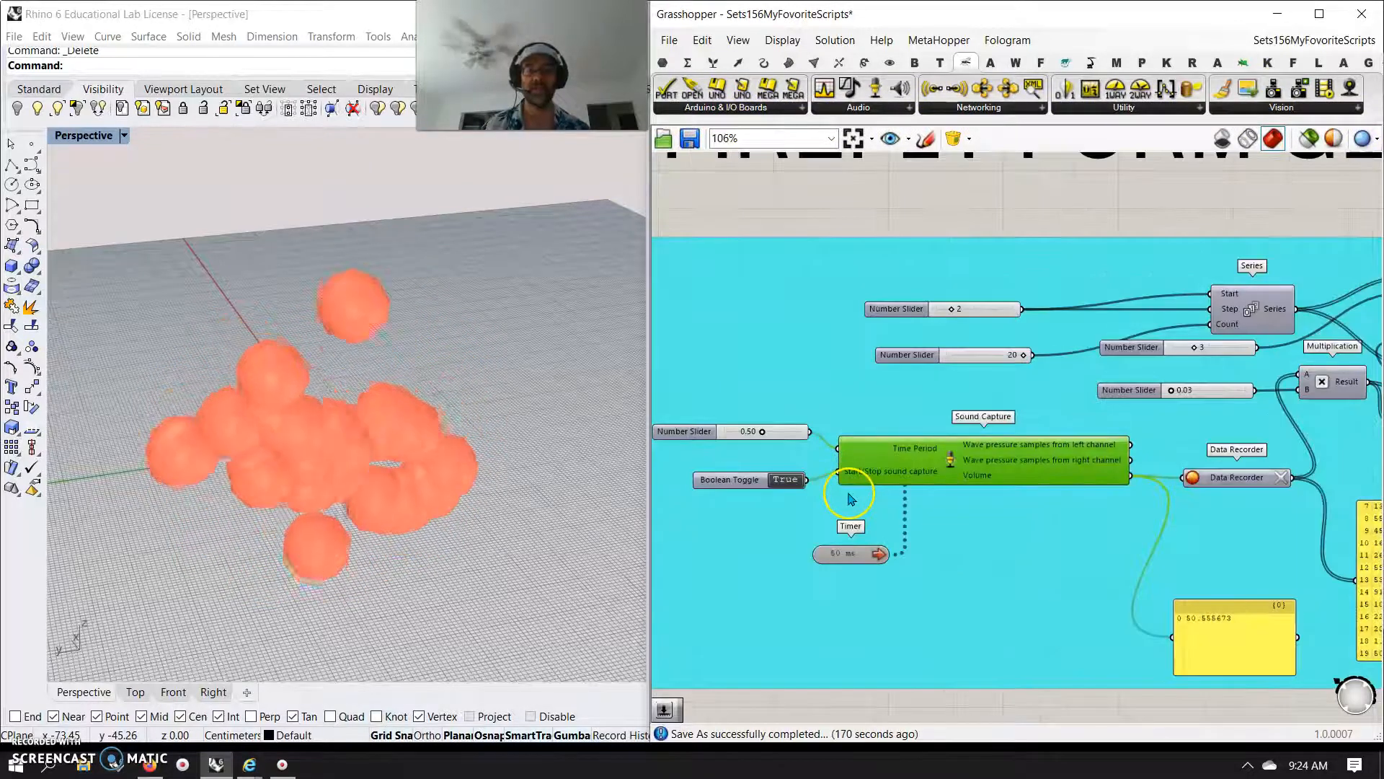
right_click(845, 556)
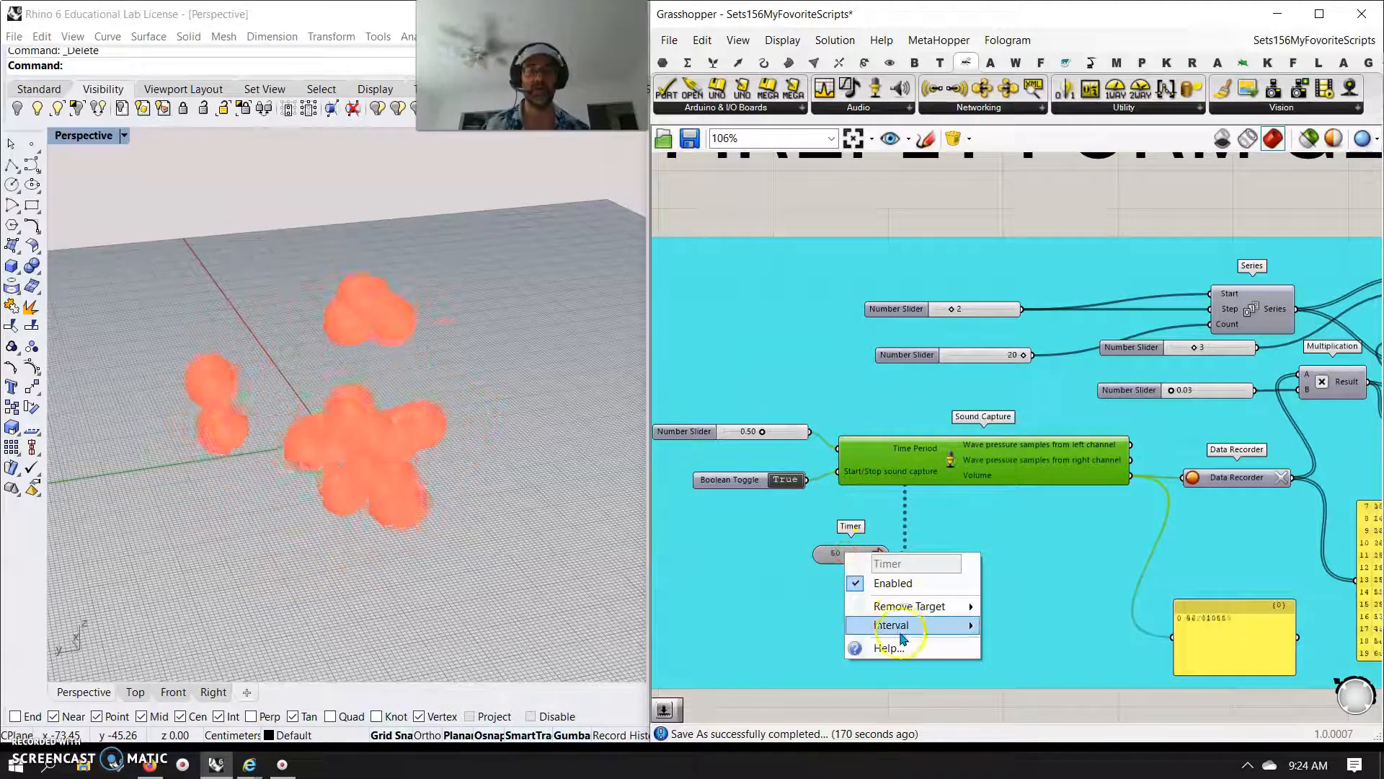
mouse_move(902, 638)
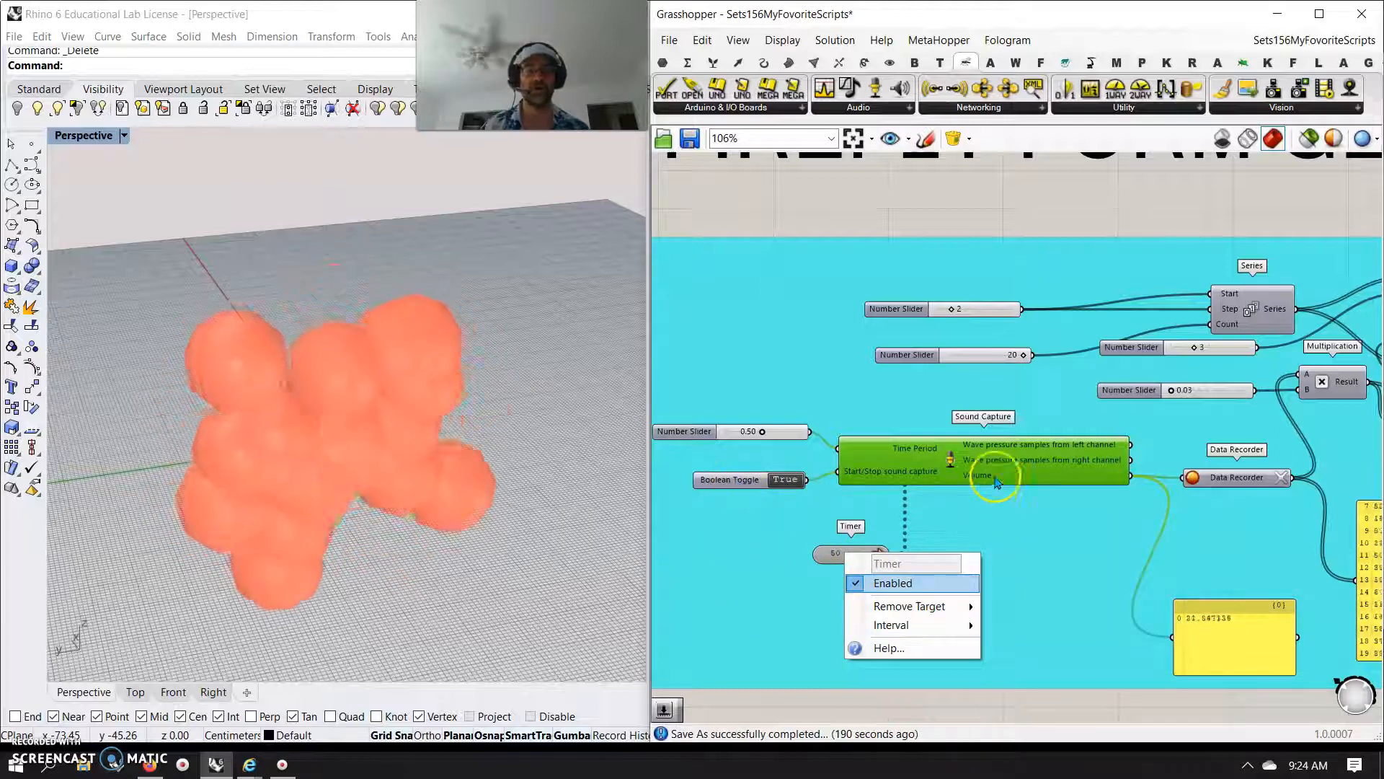
left_click(1051, 583)
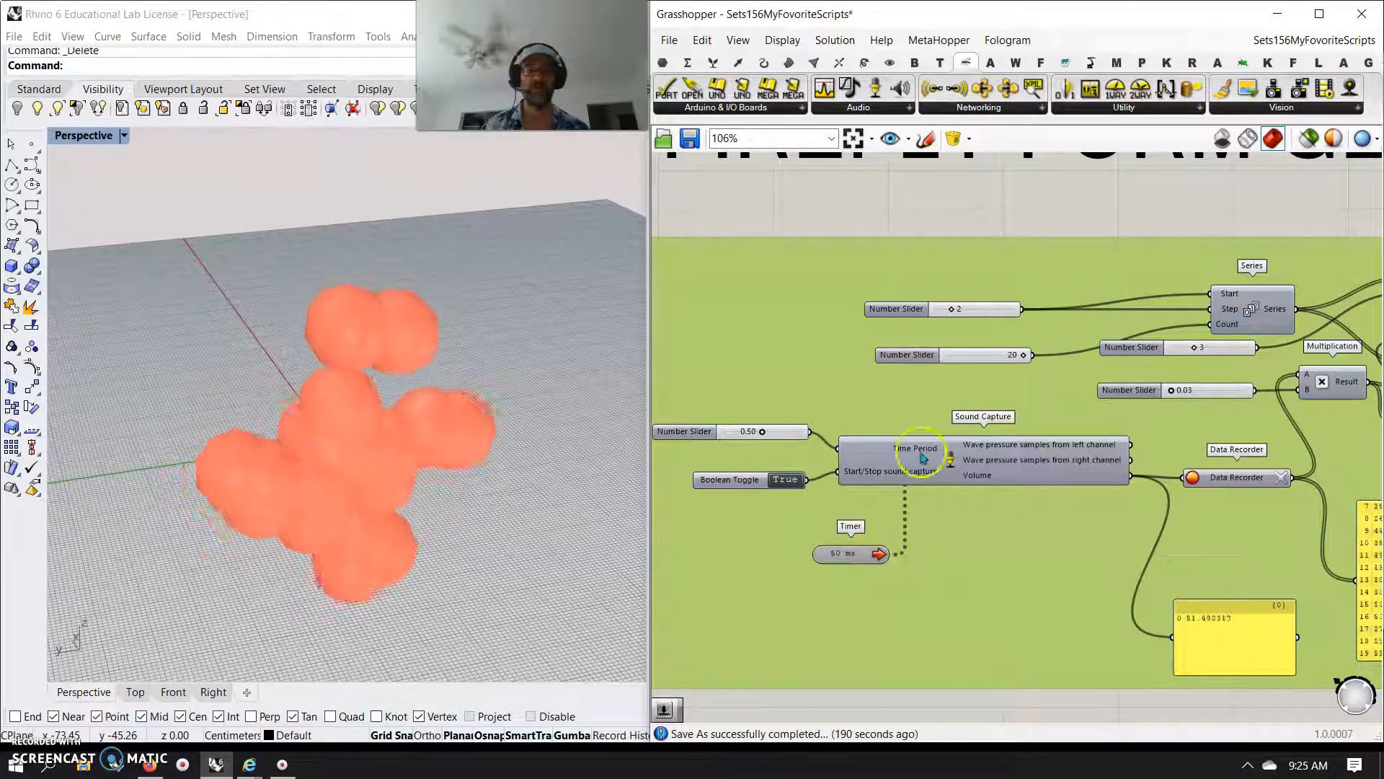
- Duplicate the Timer beneath the Sound Capture component and delete the copy
left_click_drag(846, 558, 980, 597)
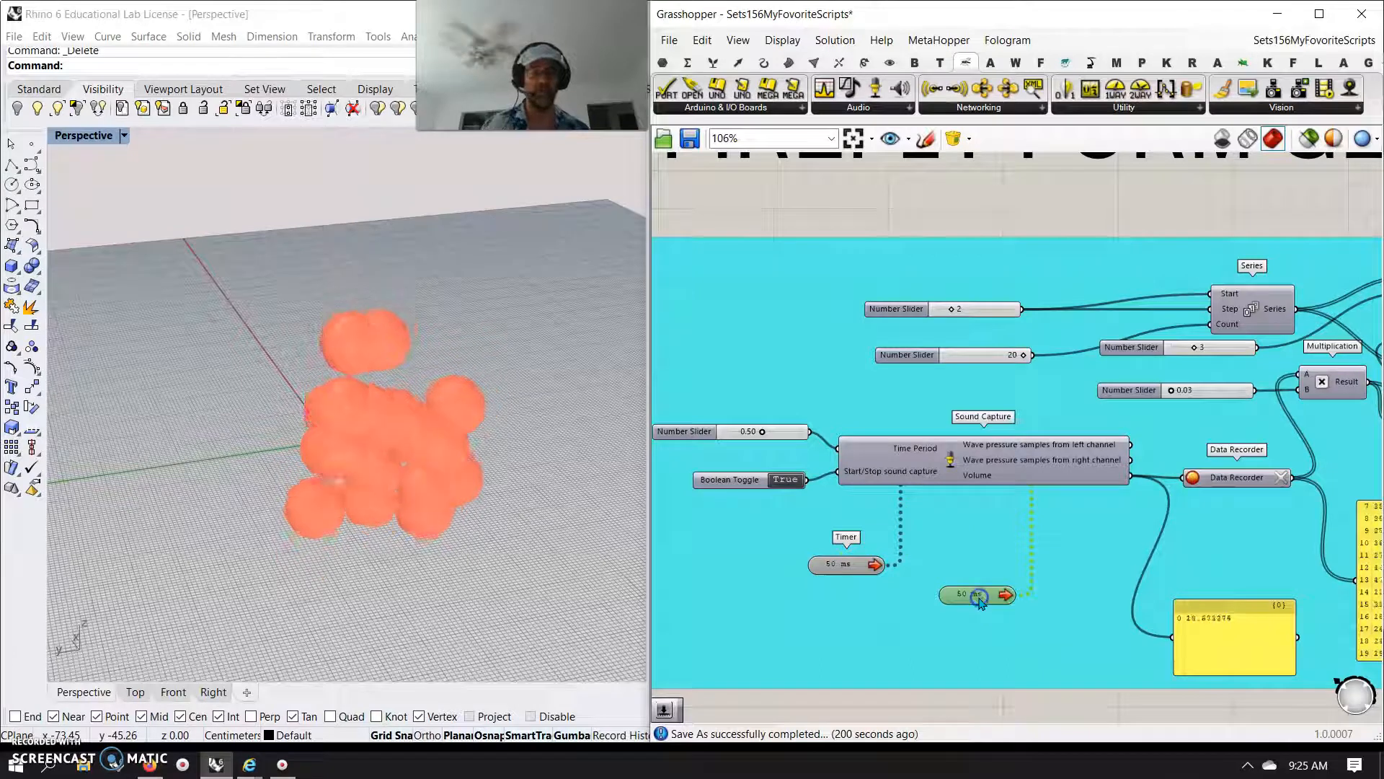
key("Delete")
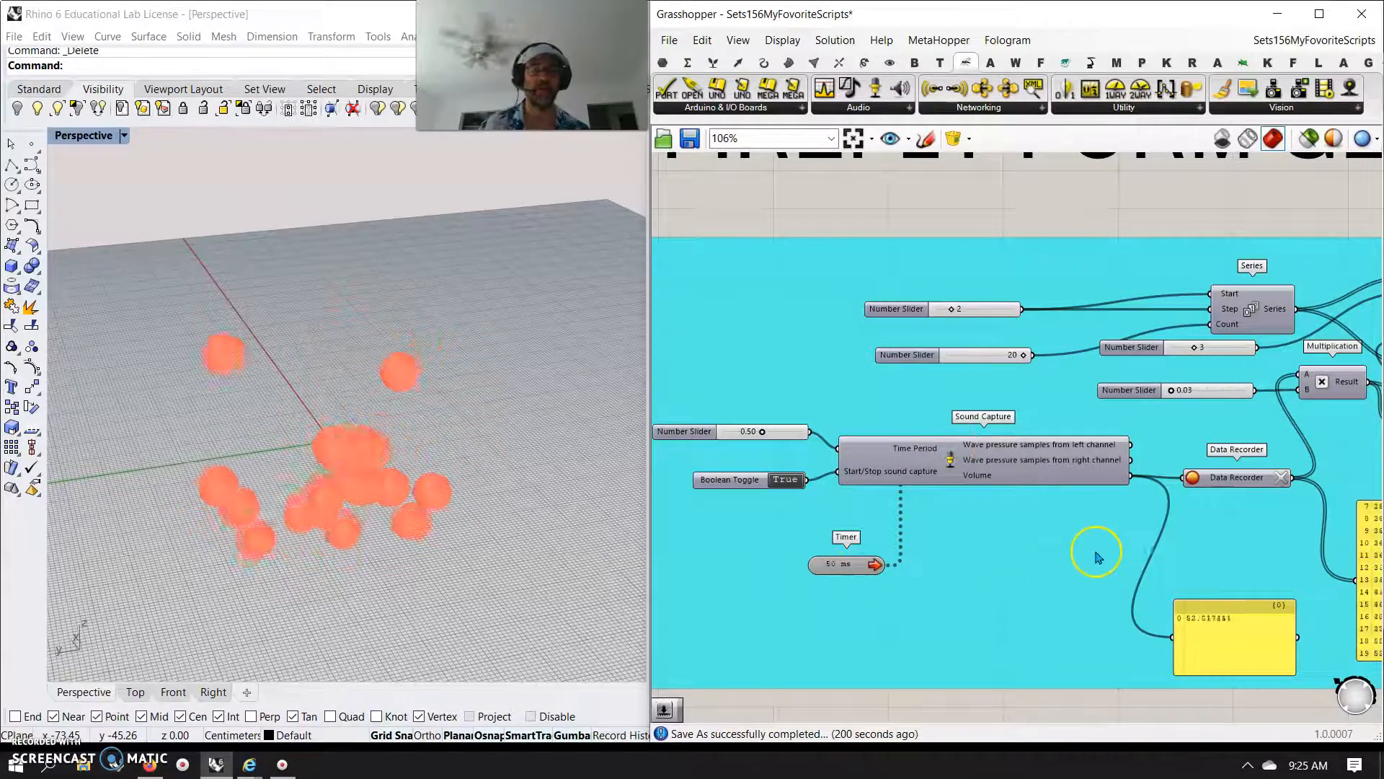
- Examine the Data Recorder on the Sound Capture volume output and the panel listing its recorded values
right_click_drag(1081, 547, 848, 483)
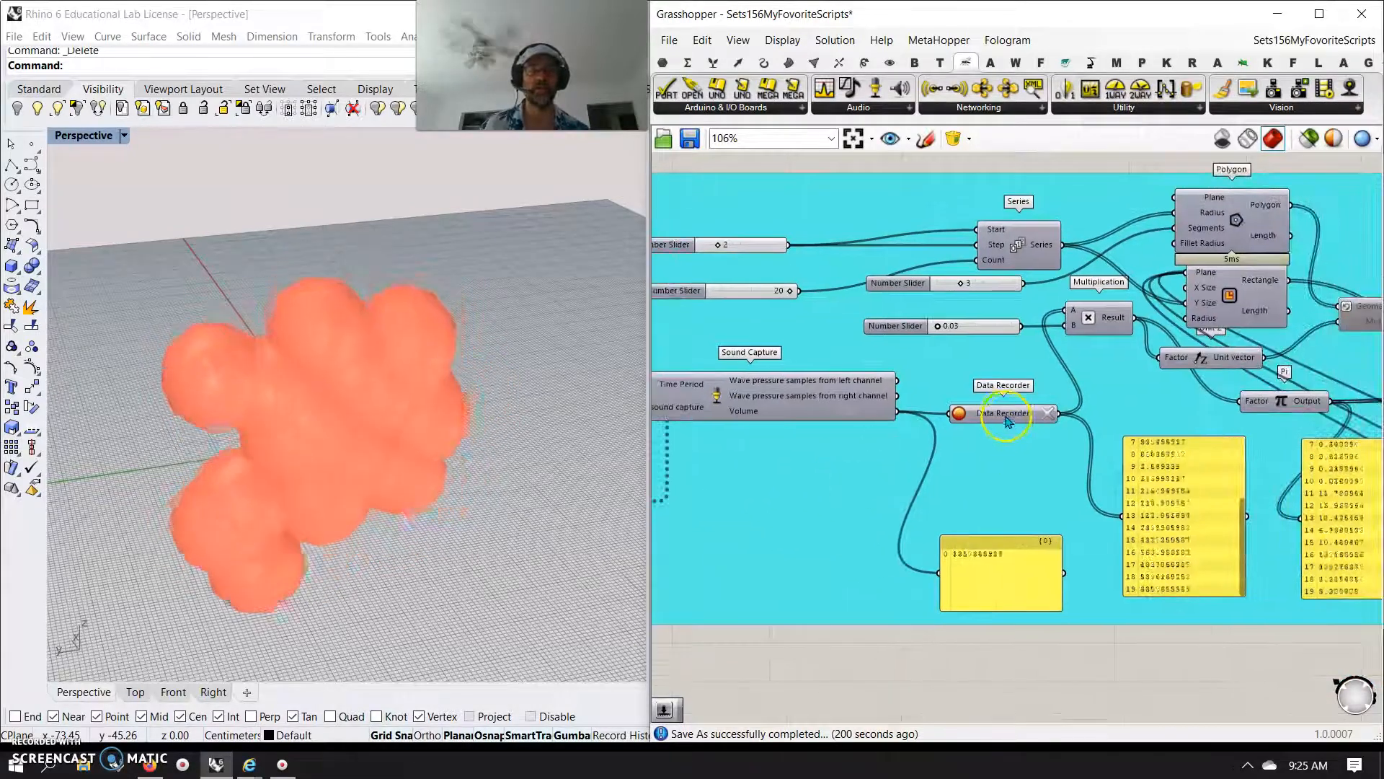
left_click(1004, 415)
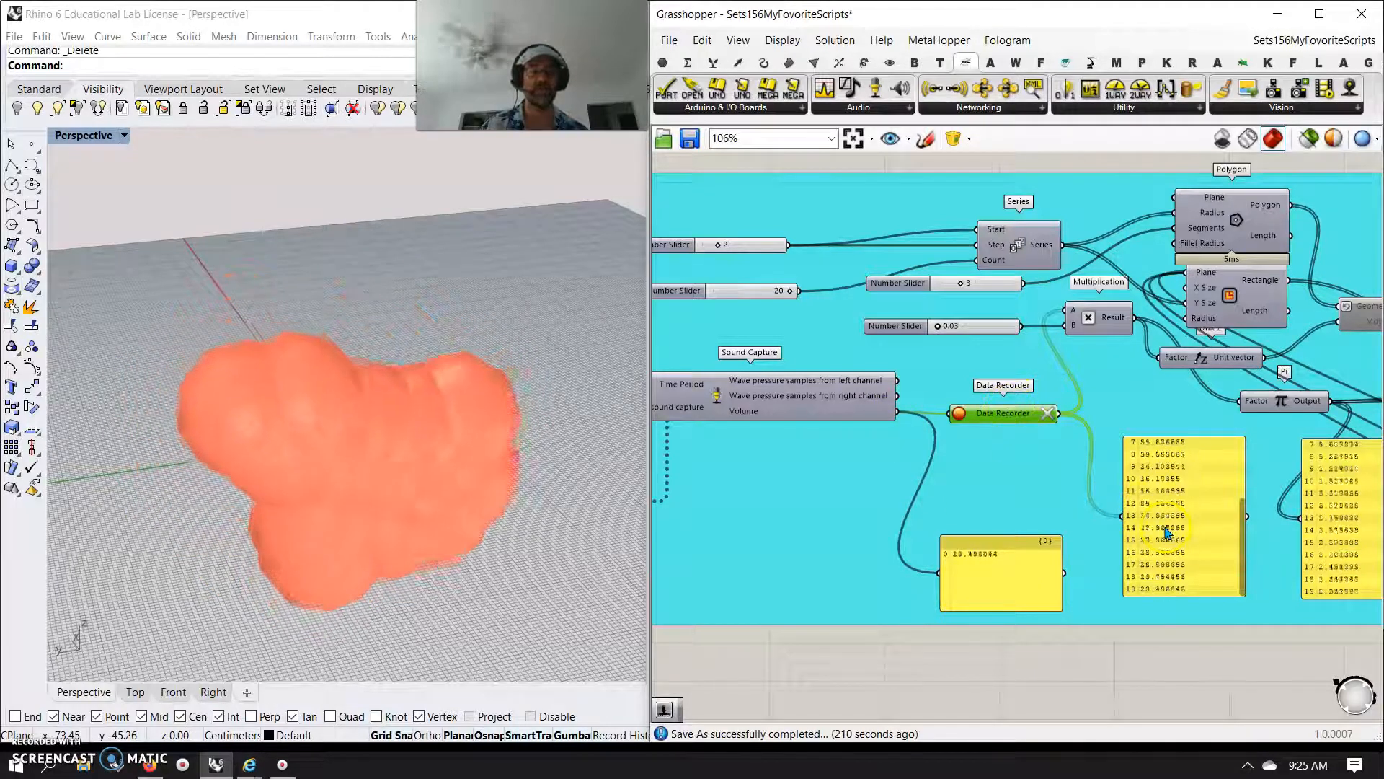
right_click_drag(1044, 509, 849, 527)
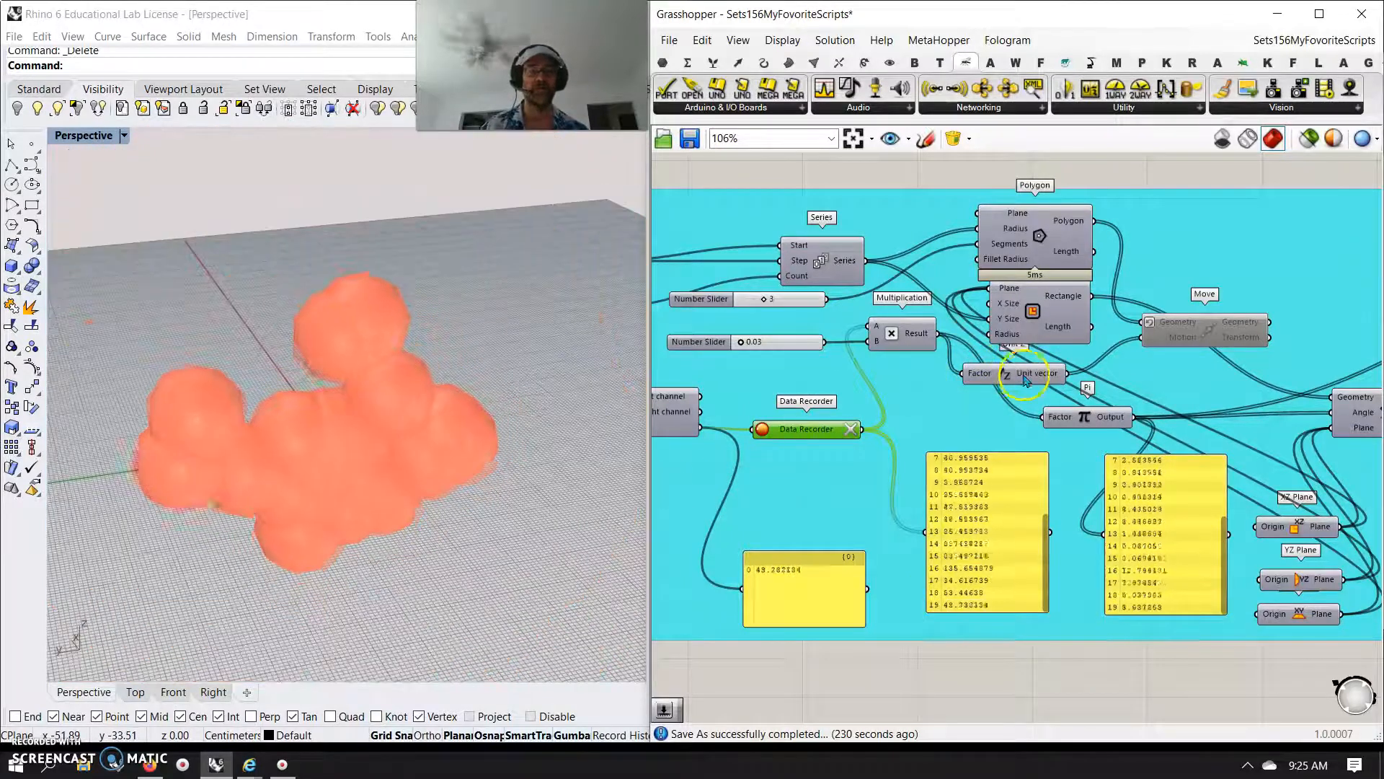
- Reposition the Move and Polygon components higher on the canvas to separate them from the neighbouring Rectangle and wires
left_click_drag(1192, 337, 1222, 277)
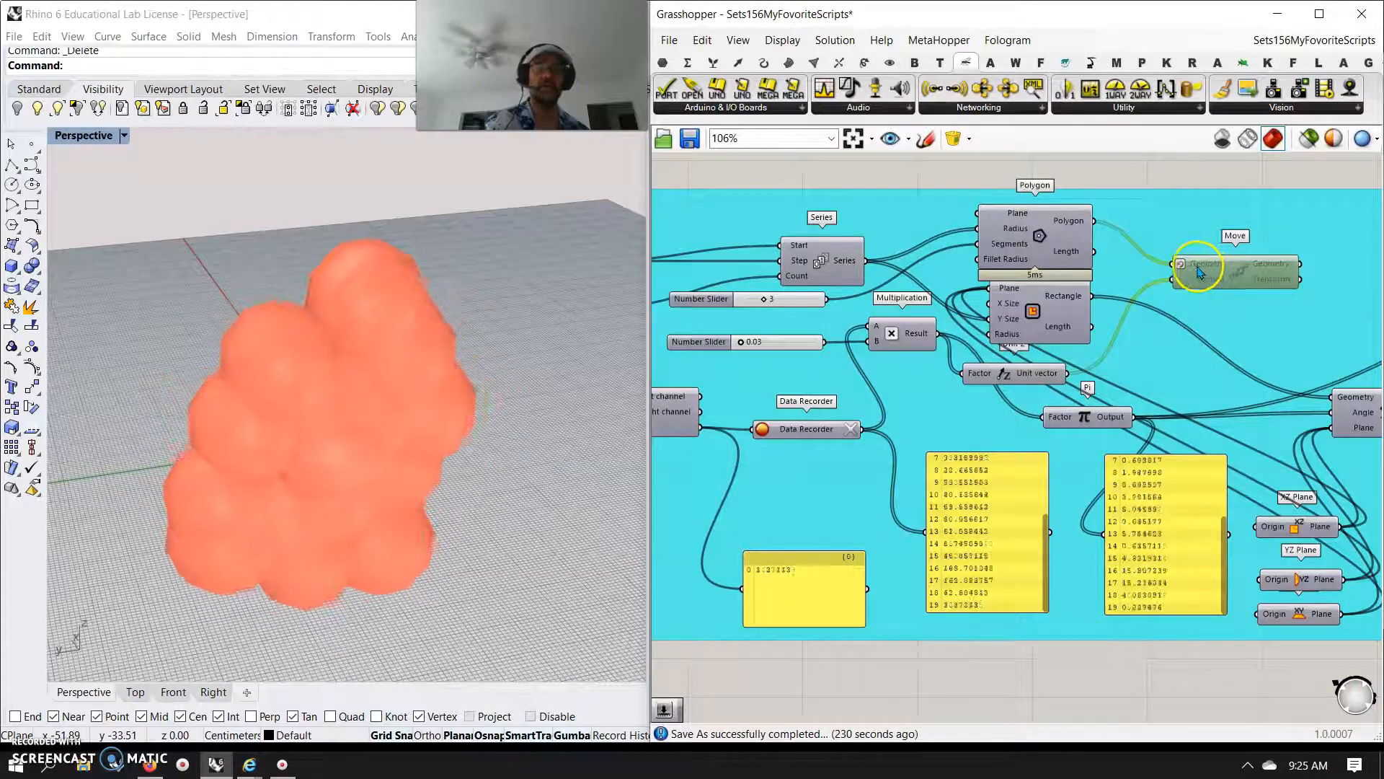
left_click_drag(1219, 279, 1201, 280)
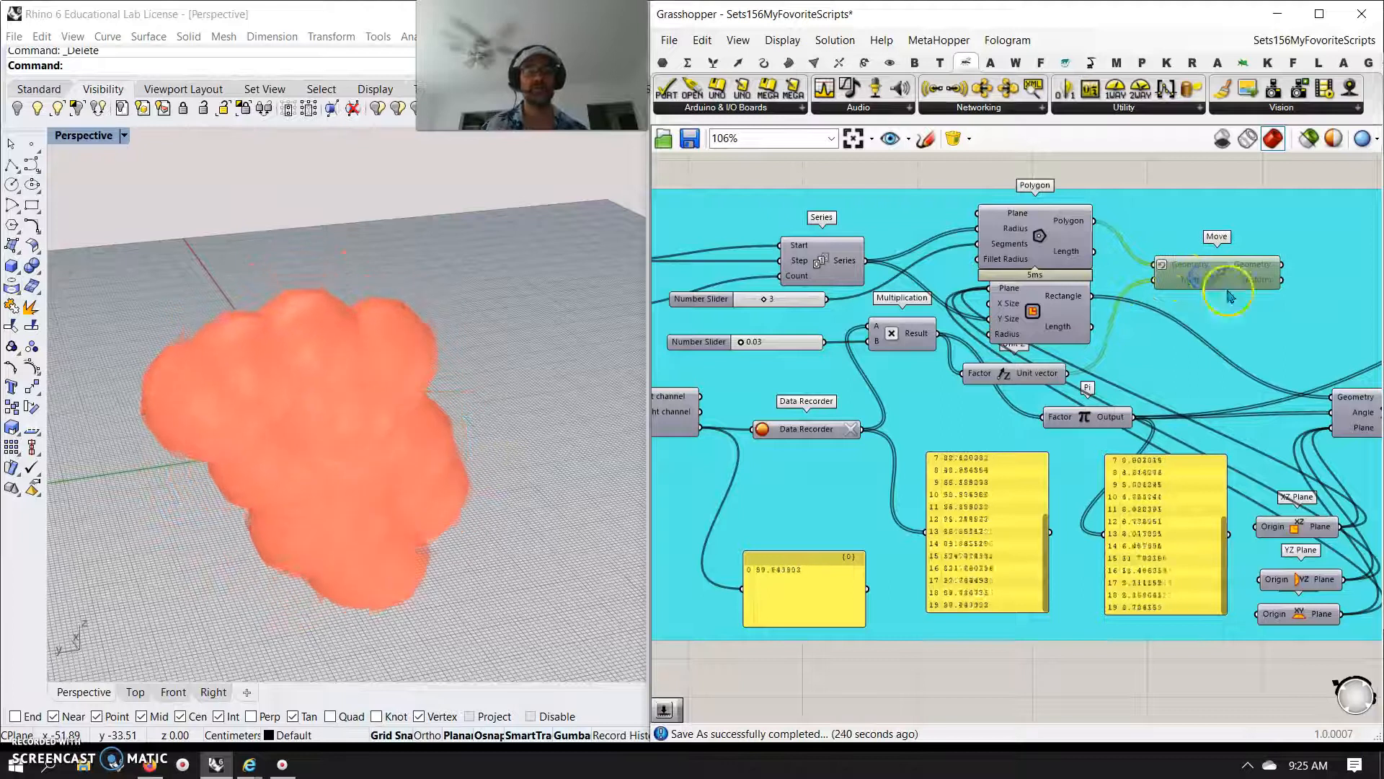
scroll(1181, 301, "down", 2)
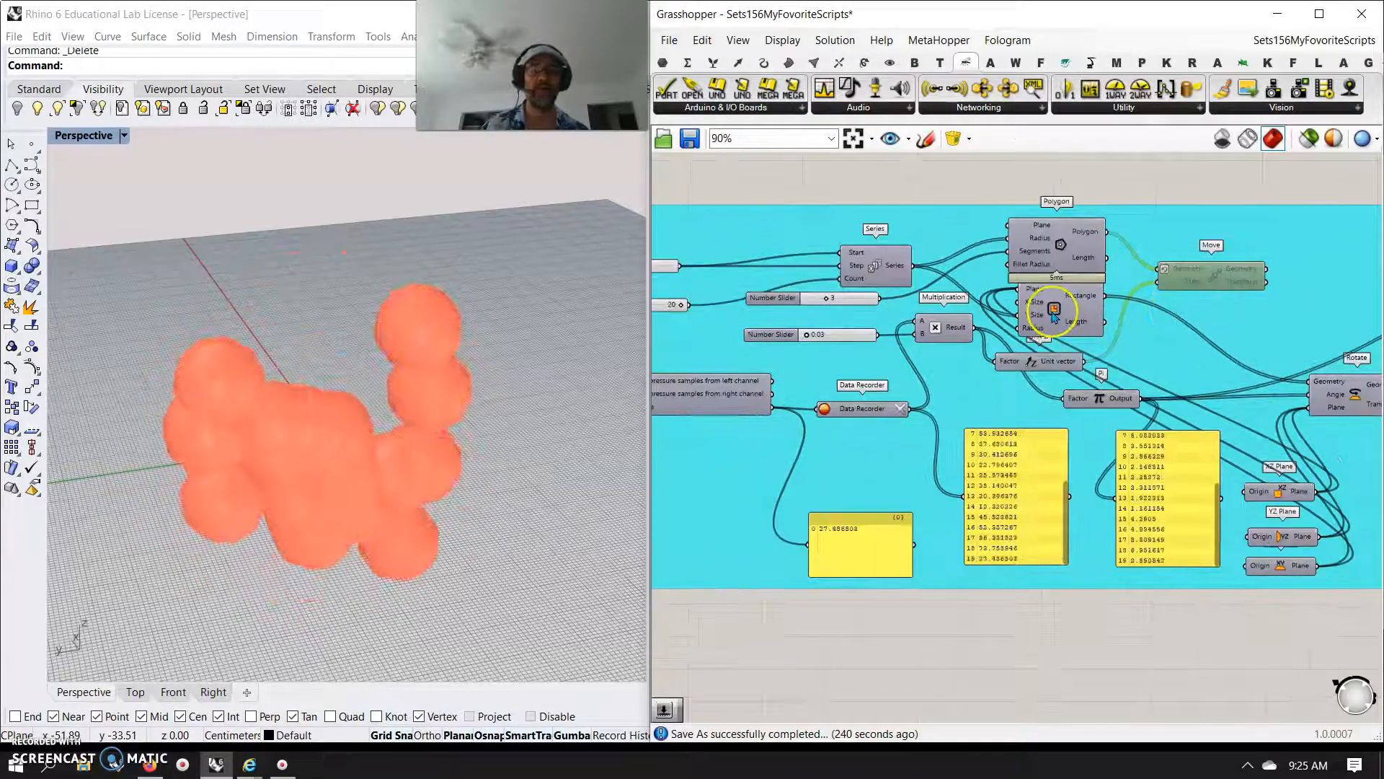
left_click_drag(1054, 241, 1054, 226)
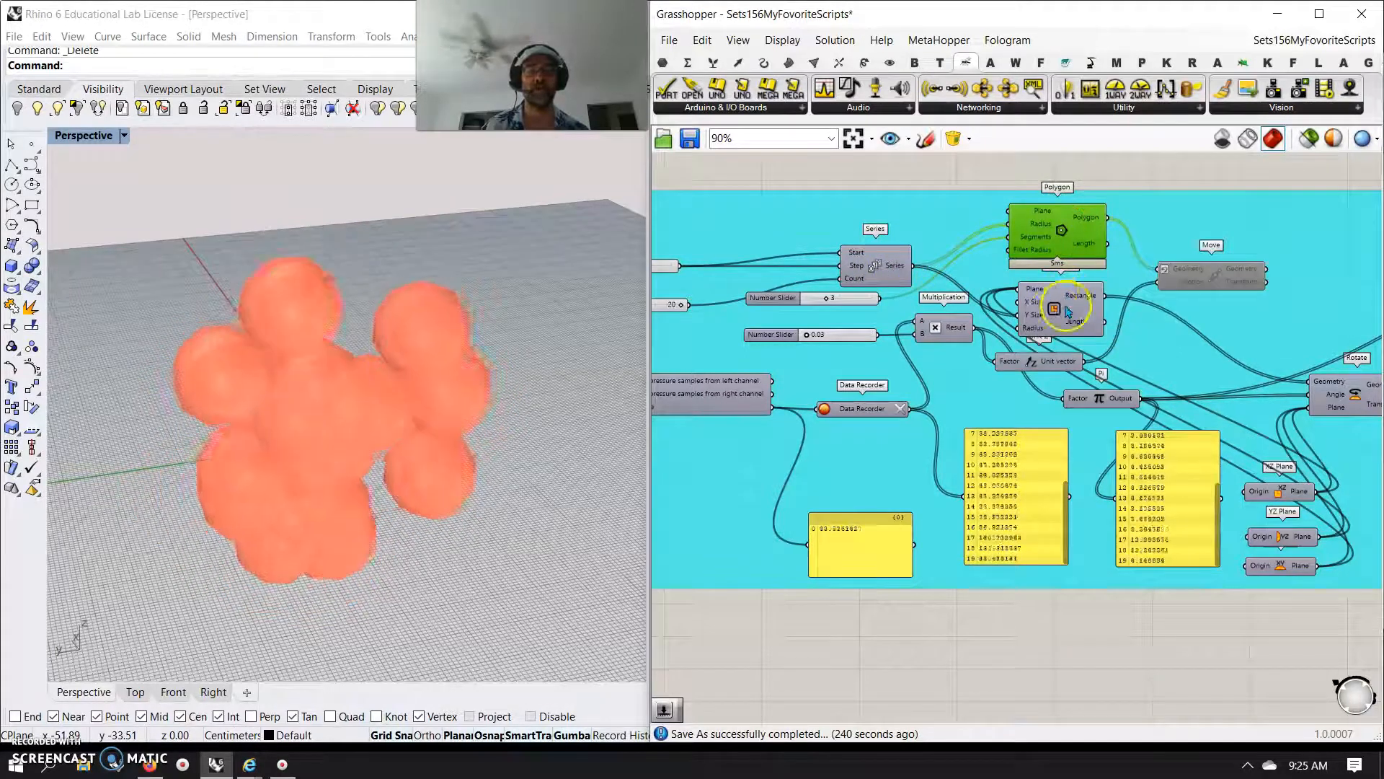
- Reposition the Multiplication component lower on the canvas, beside the Data Recorder and level with the Pi component
right_click_drag(1294, 323, 1145, 298)
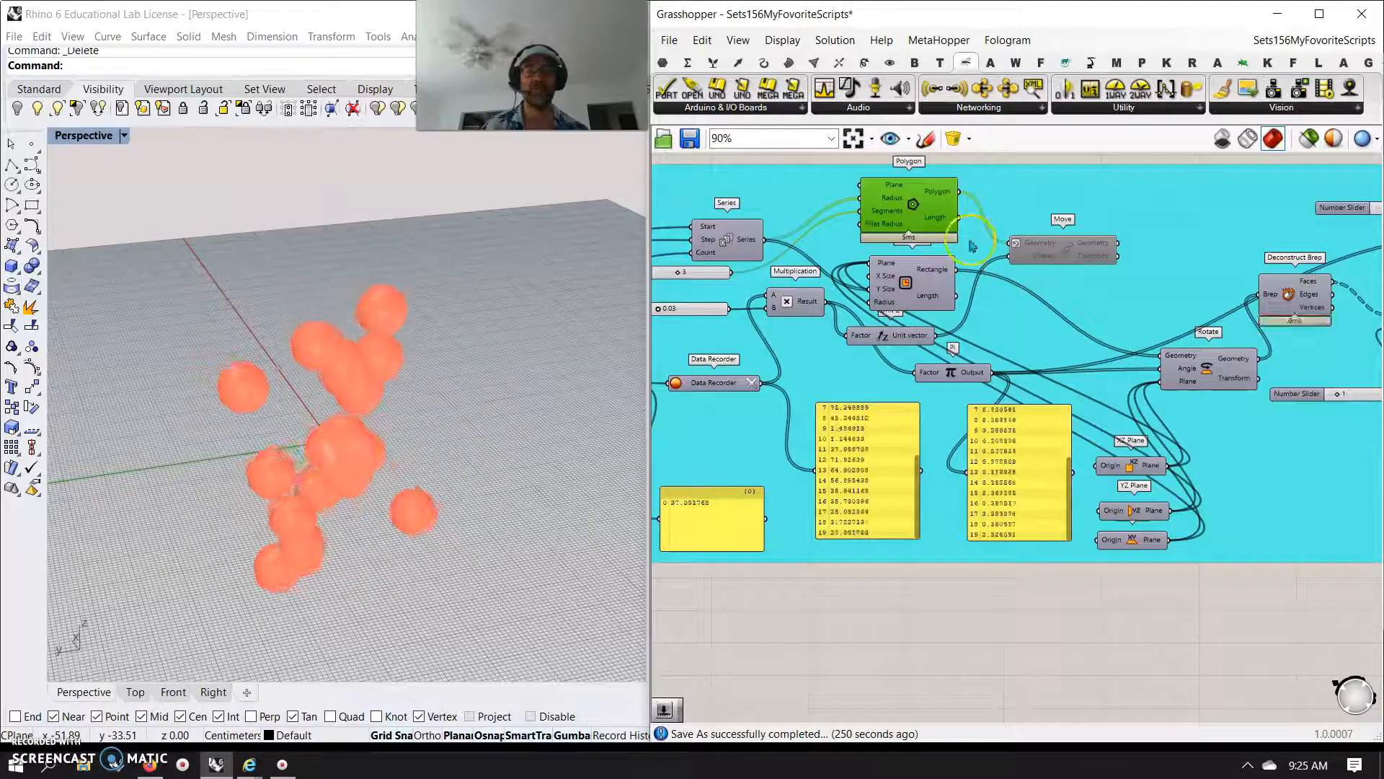
left_click_drag(790, 315, 801, 376)
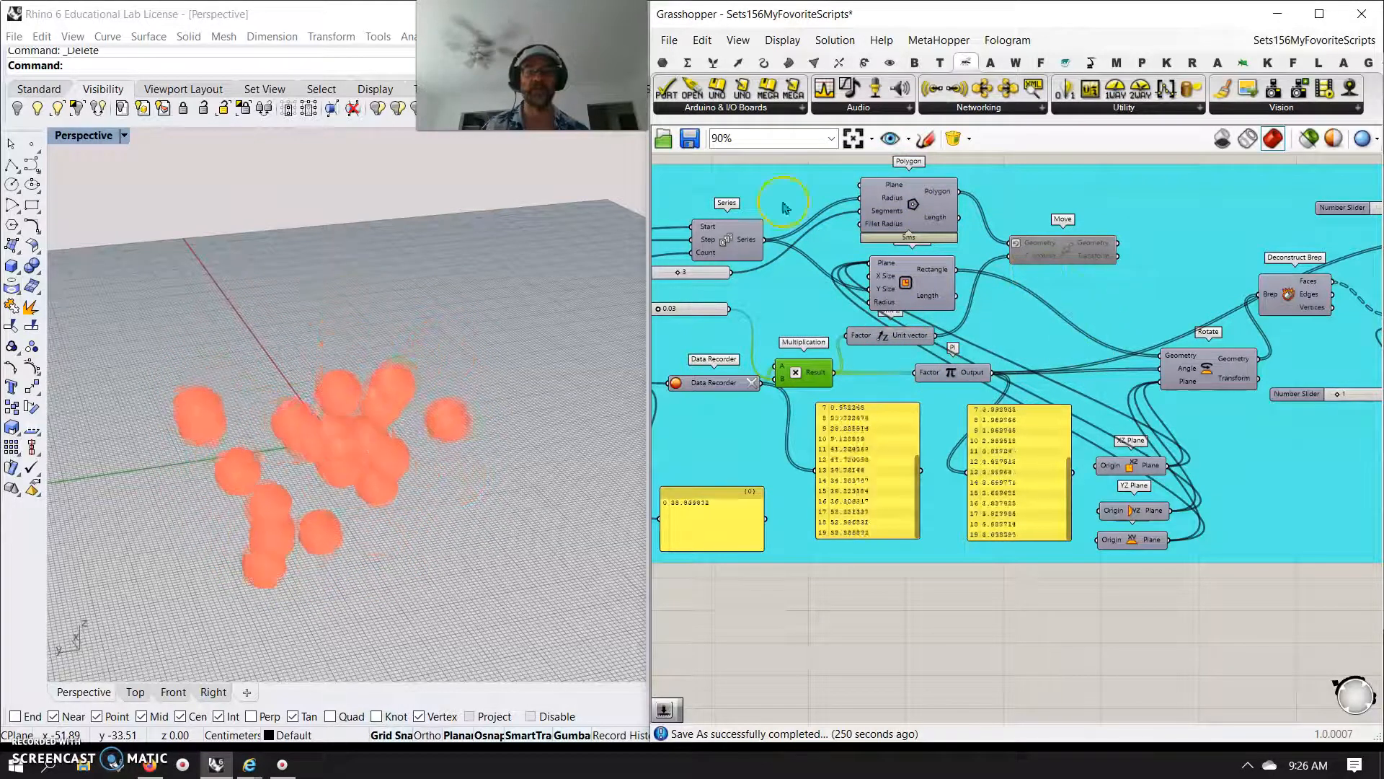
left_click_drag(696, 155, 1113, 333)
left_click(1078, 158)
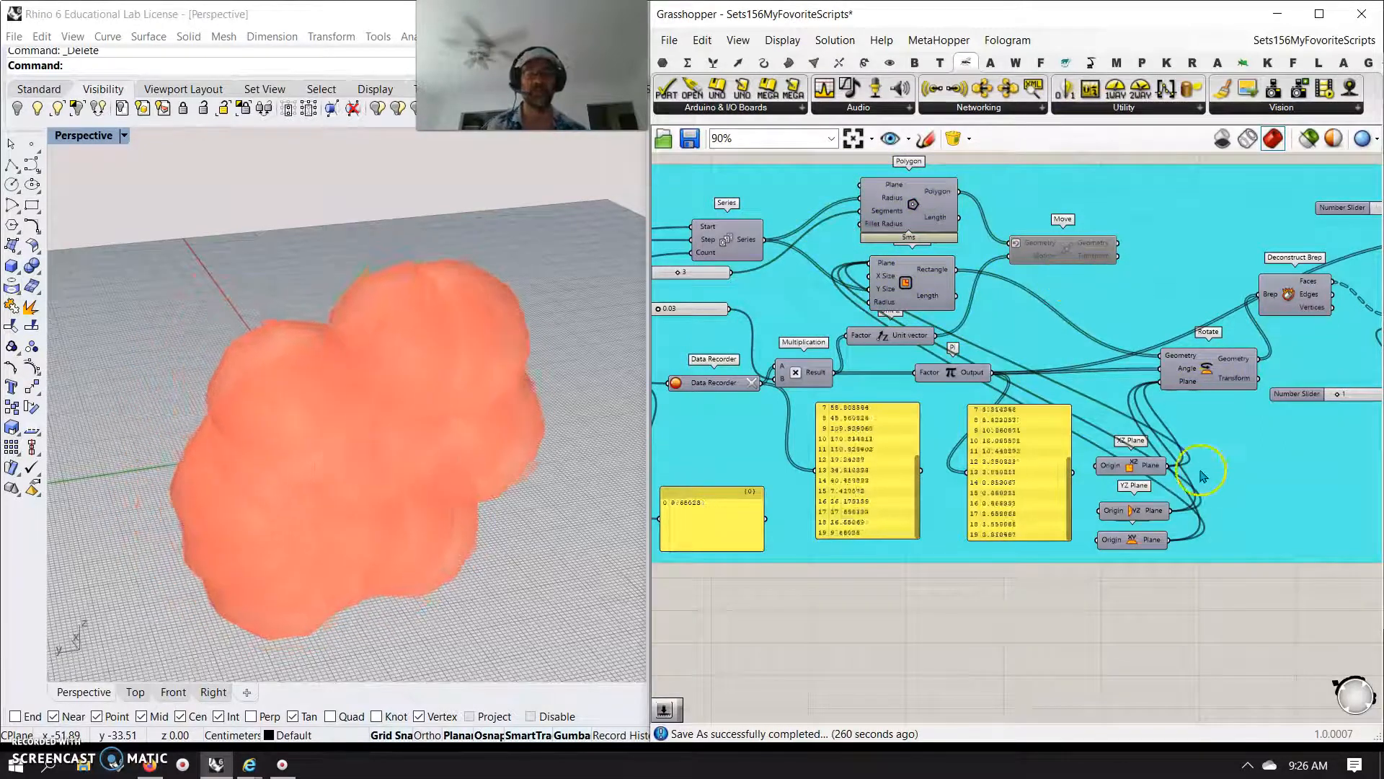
- Trace the end of the definition through the Rotate, Deconstruct Brep and Mesh Sphere components
right_click_drag(1143, 608, 1031, 599)
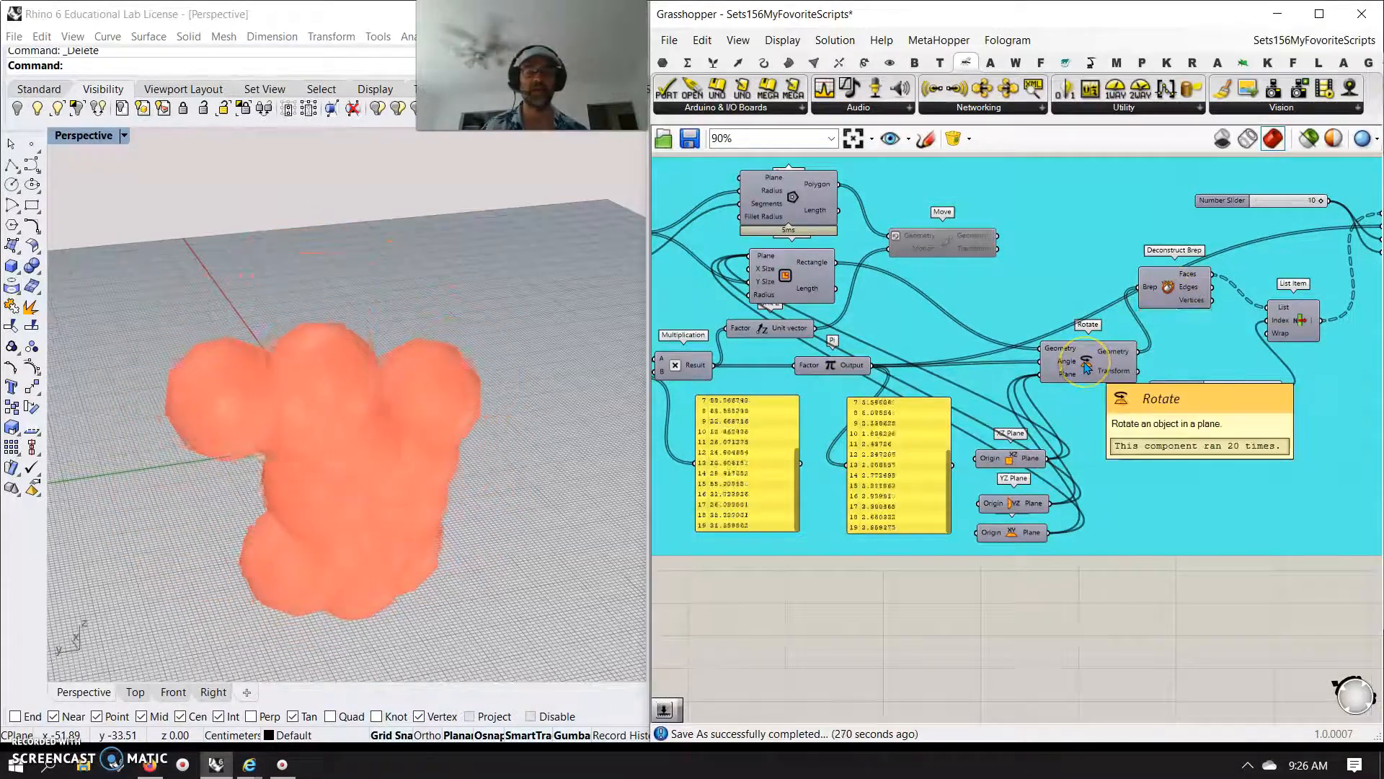
left_click(1086, 368)
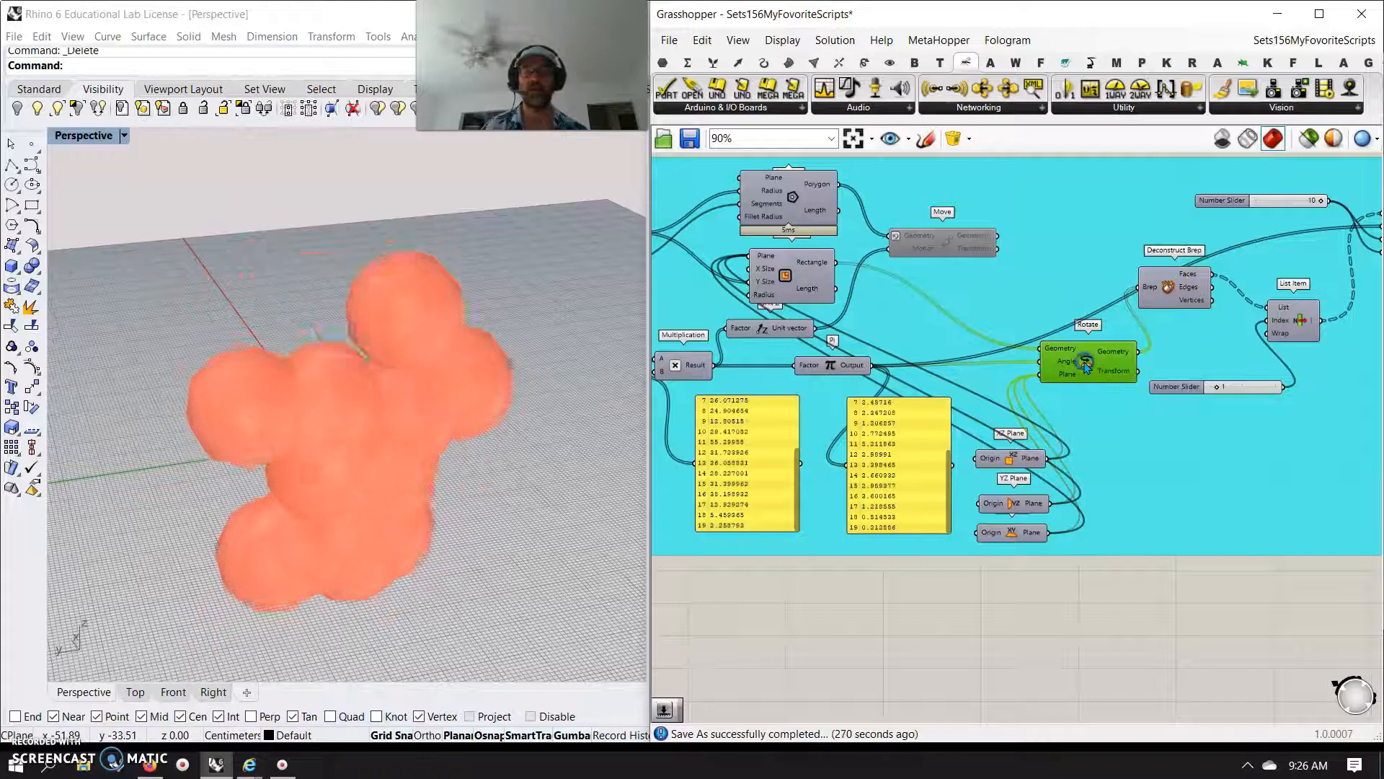
left_click(1184, 287)
right_click_drag(1251, 578, 1122, 608)
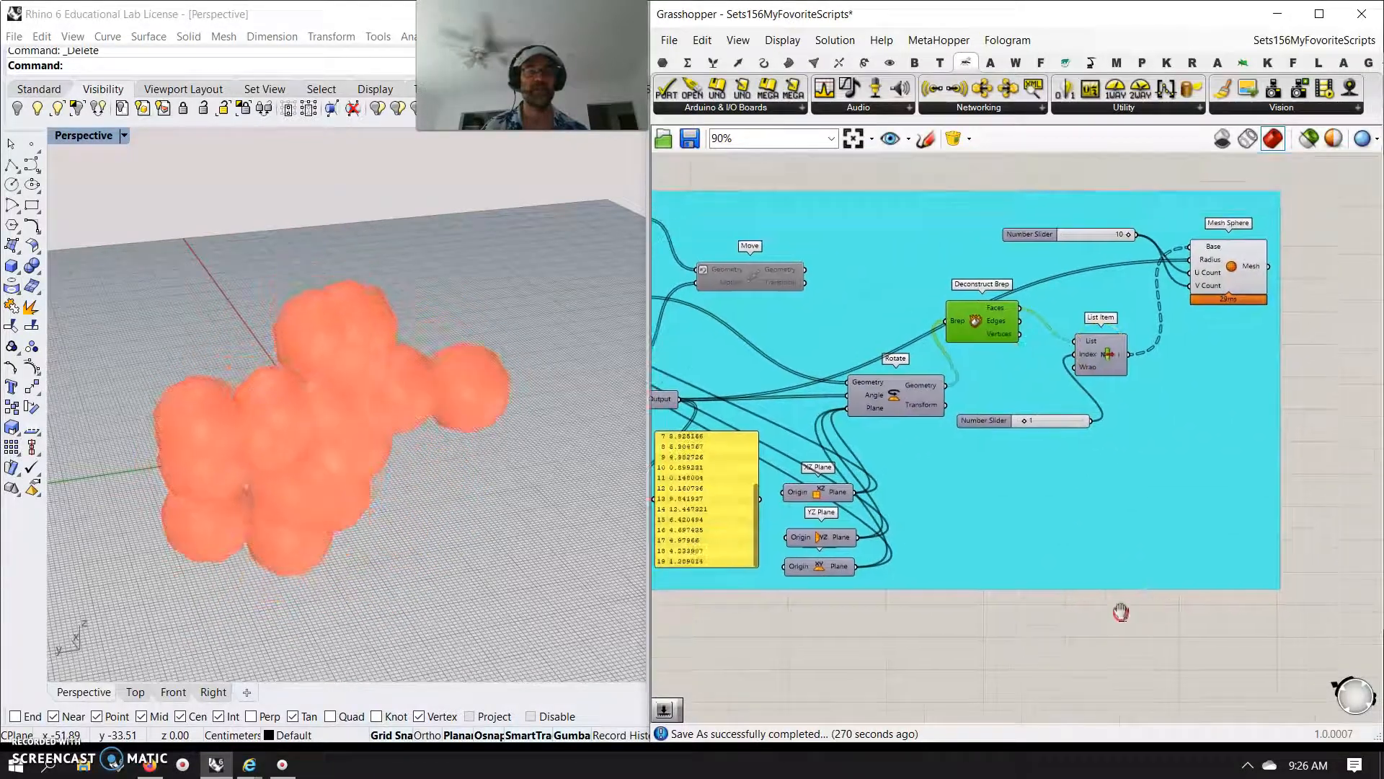
left_click(1226, 269)
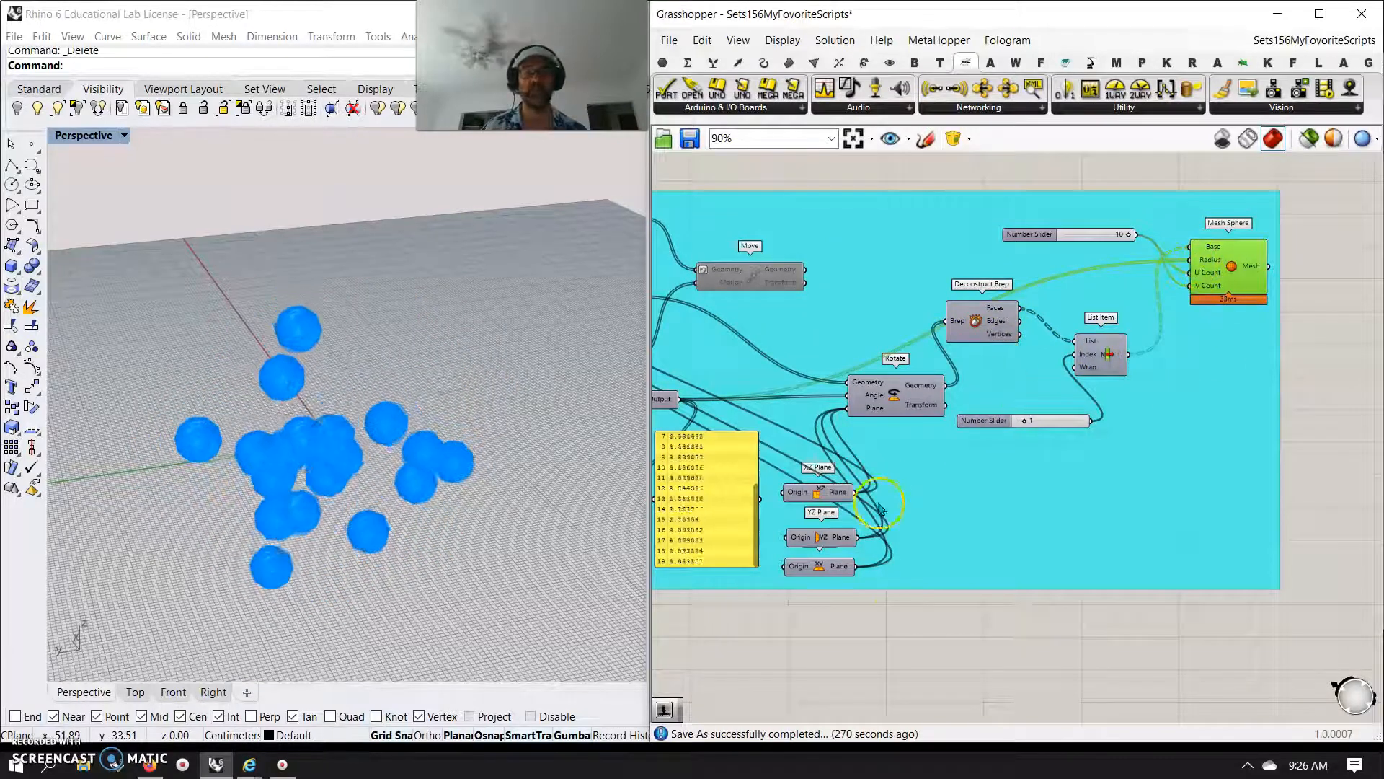
- Enable the Move component and connect its Geometry output to the Geometry input of Rotate
right_click_drag(851, 631, 1081, 608)
right_click_drag(872, 618, 1131, 646)
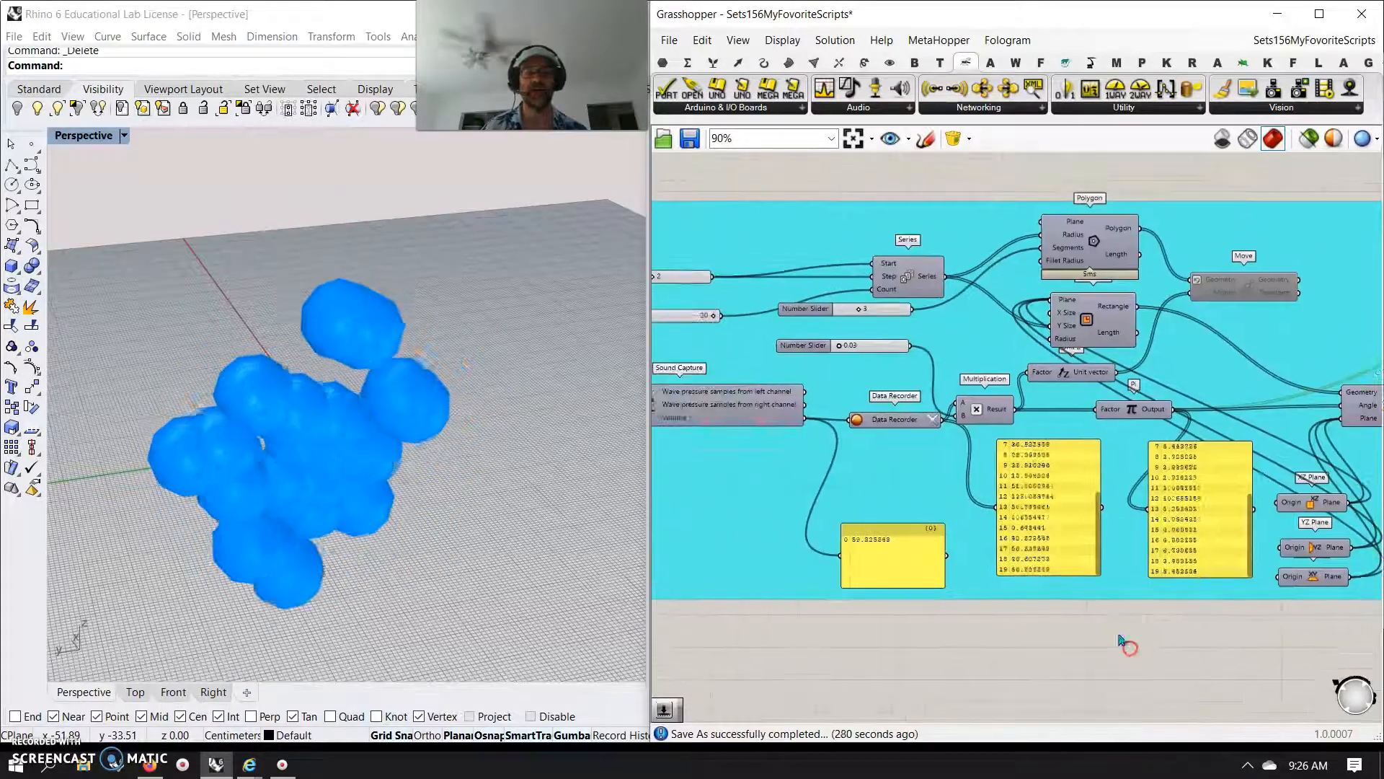
right_click_drag(1216, 662, 921, 638)
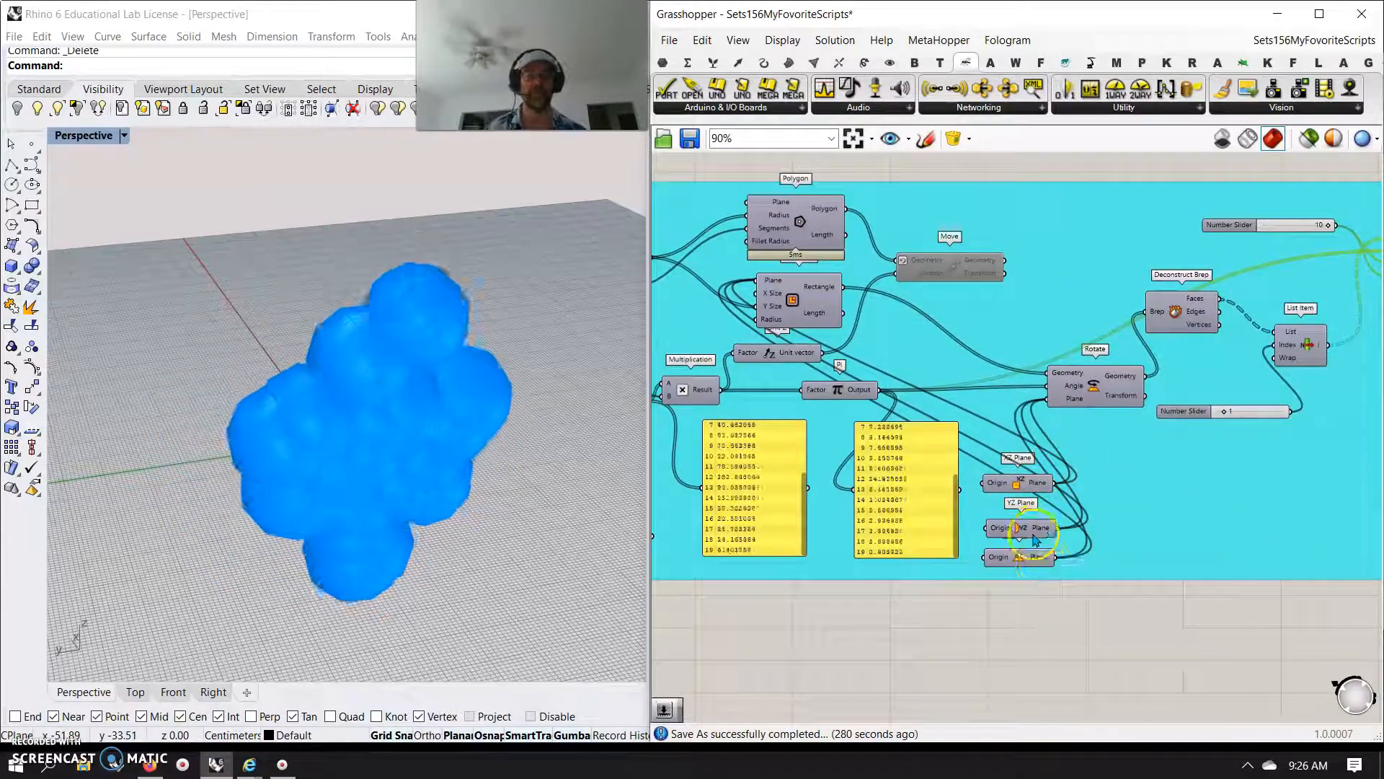
scroll(1162, 636, "down", 5)
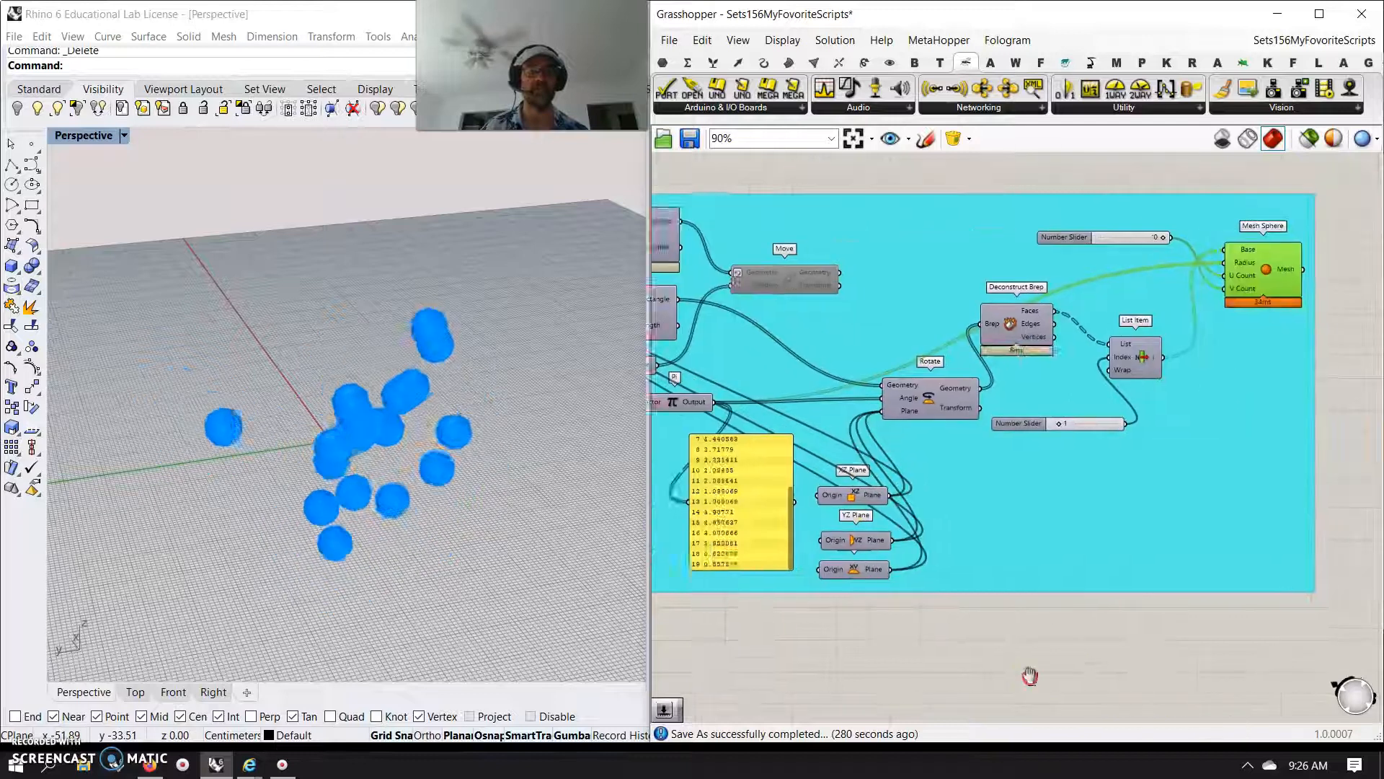
scroll(995, 638, "up", 3)
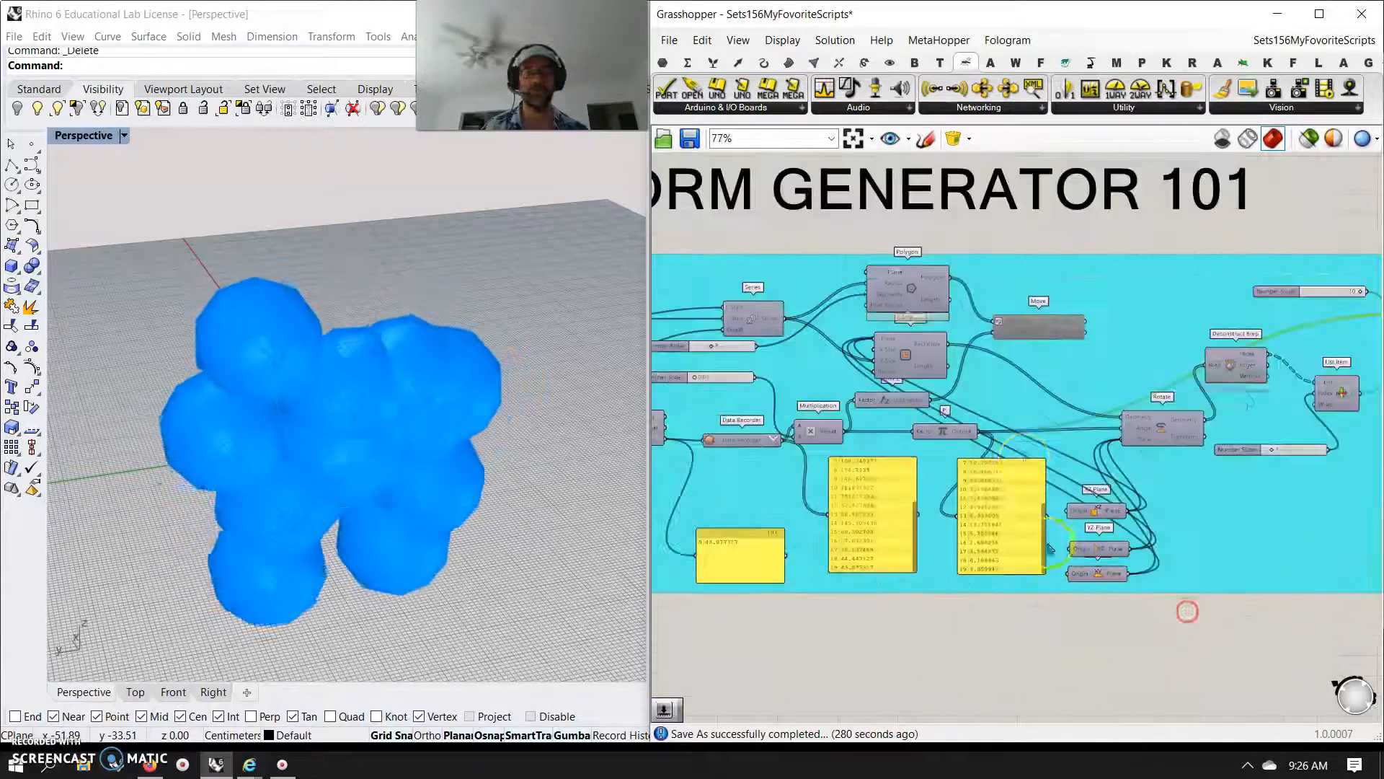
left_click(1041, 328)
right_click(1048, 330)
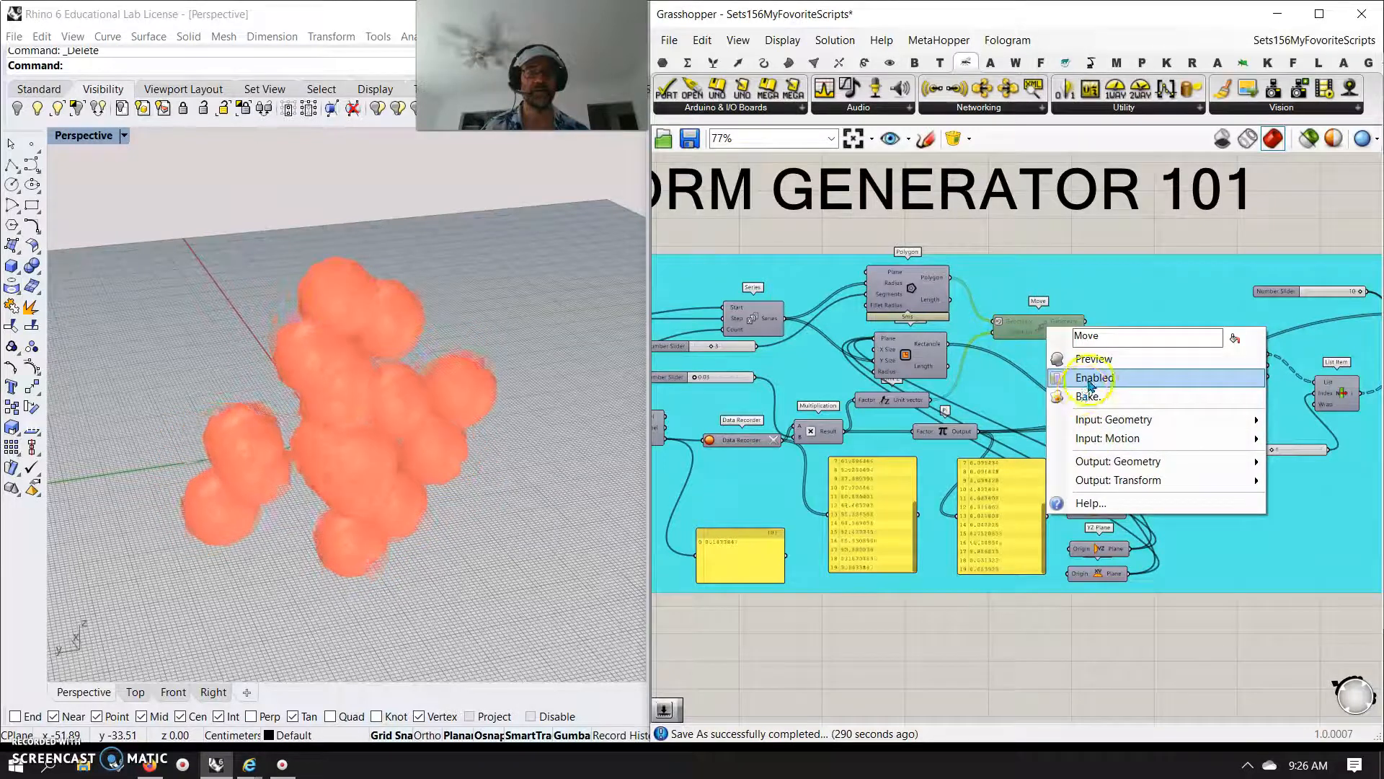
left_click(1094, 377)
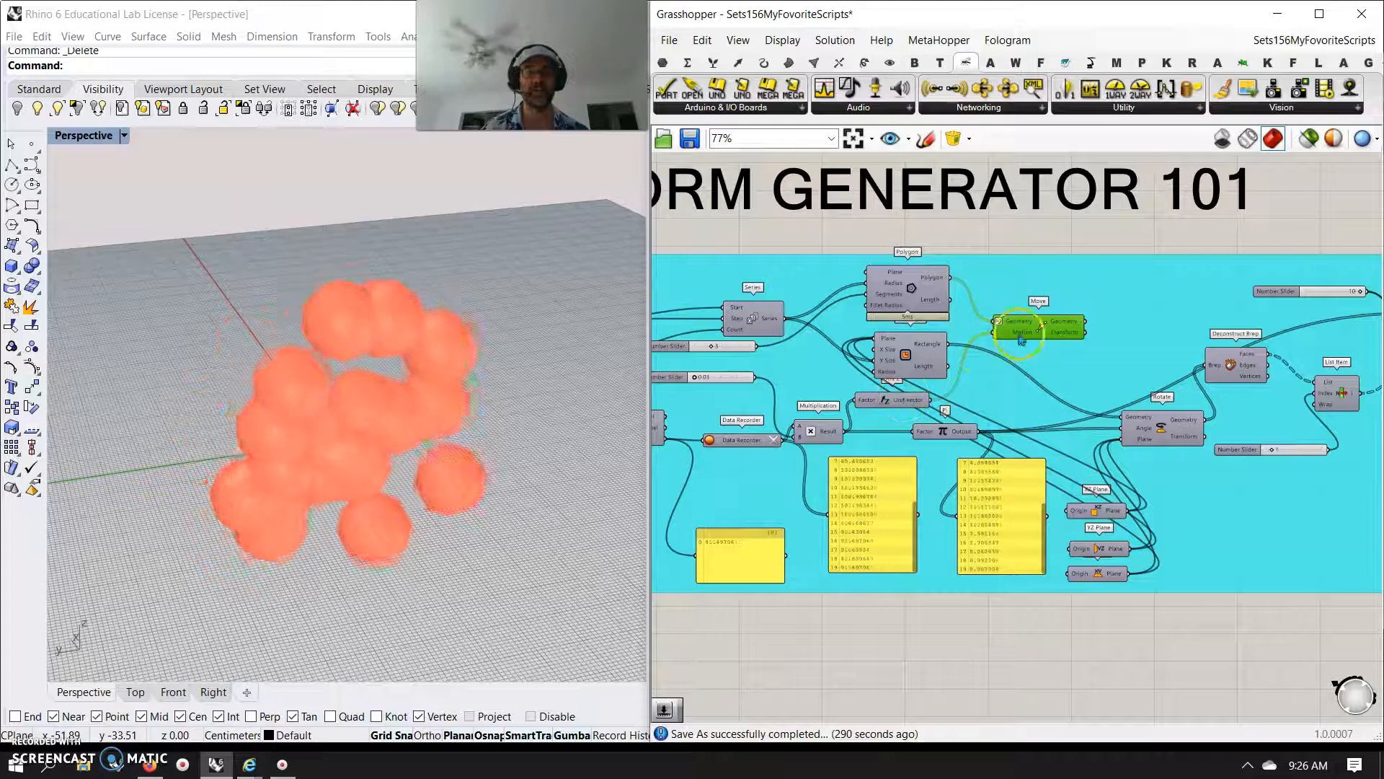
left_click_drag(1087, 317, 1115, 416)
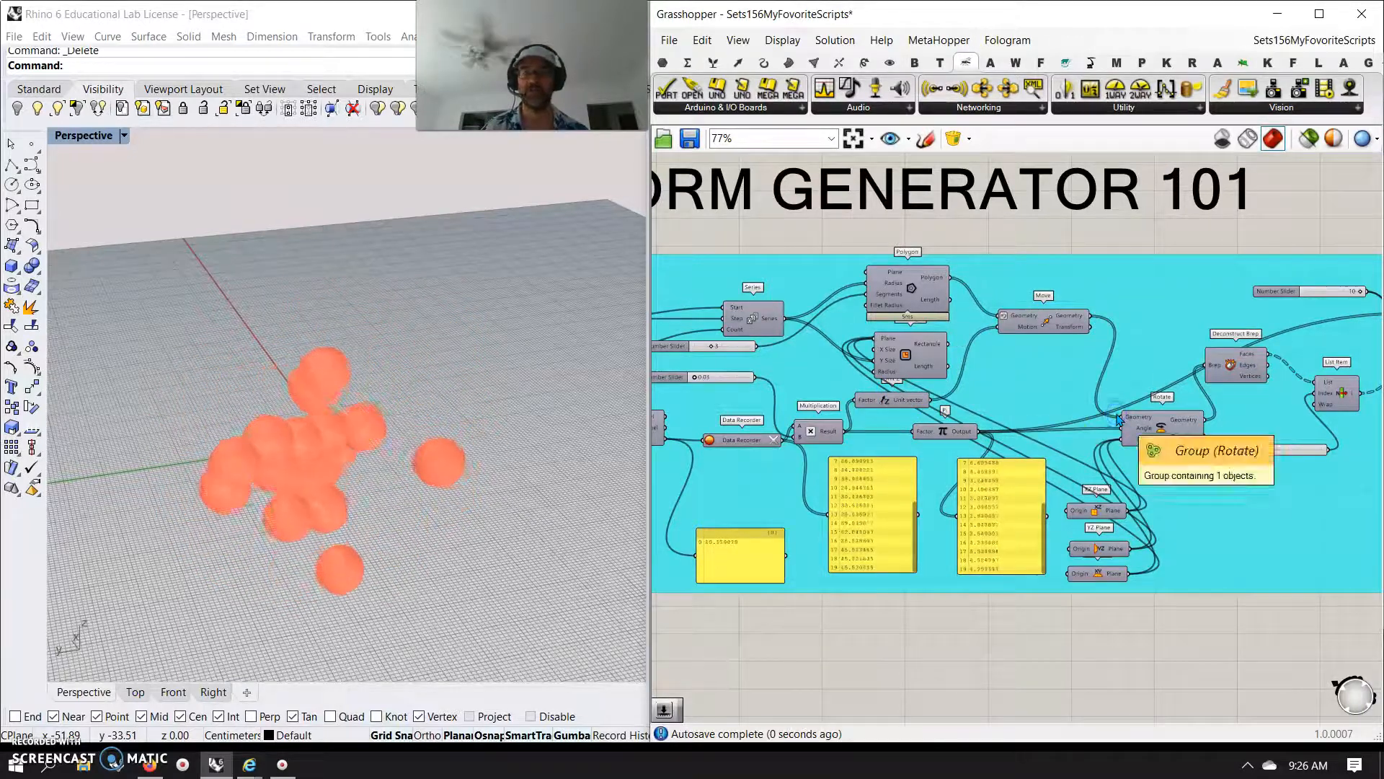
- Try the Rectangle output instead of the Polygon output as Move's geometry and inspect the generated form
right_click_drag(325, 556, 456, 519)
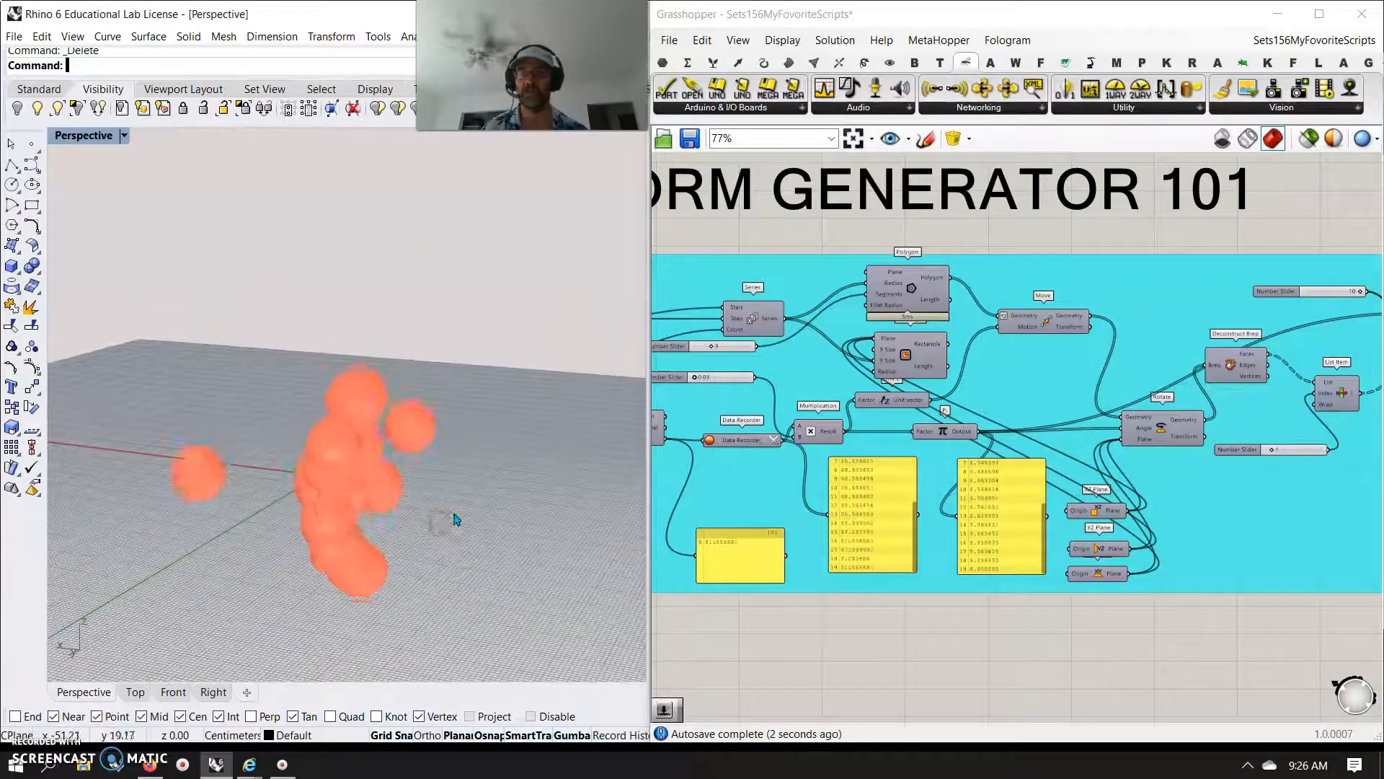
right_click_drag(436, 588, 380, 596)
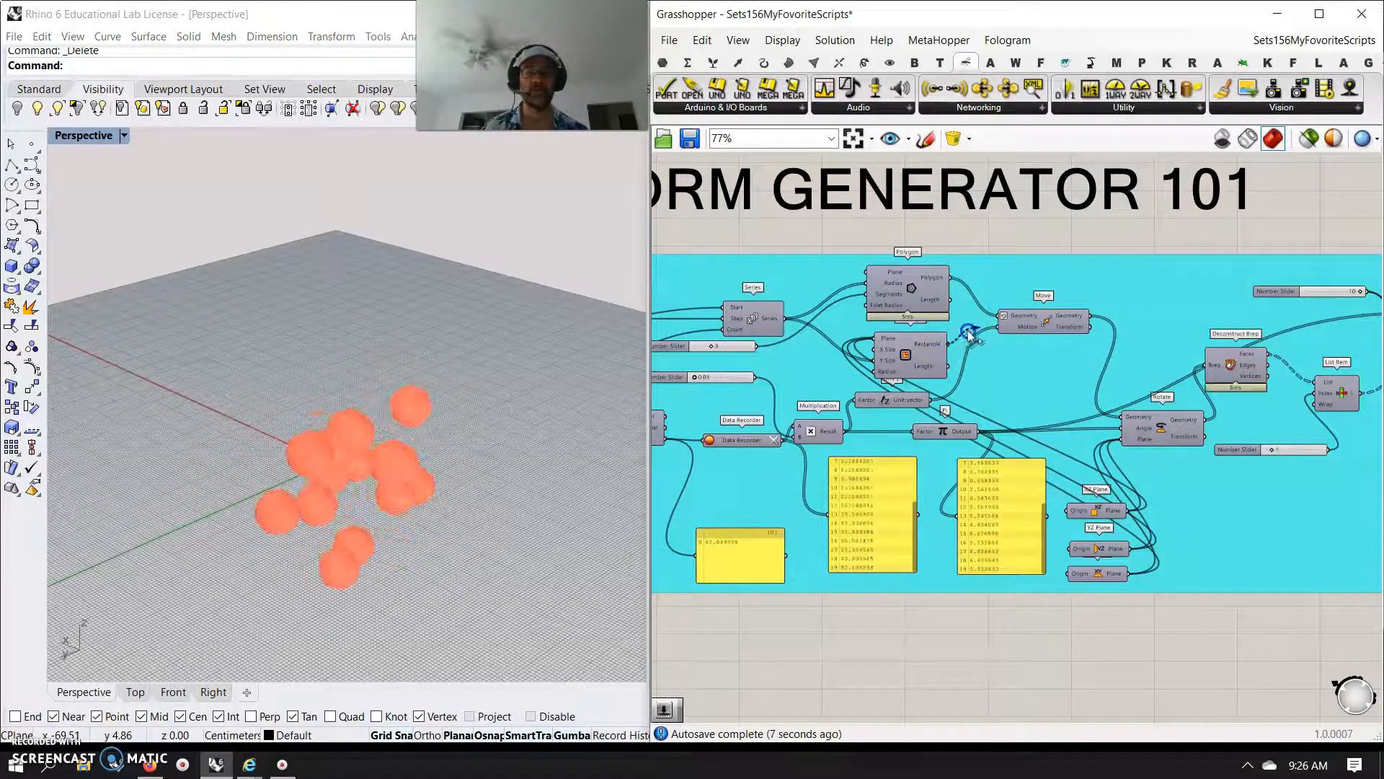
left_click(356, 526)
right_click_drag(356, 526, 529, 537)
right_click_drag(374, 562, 346, 566)
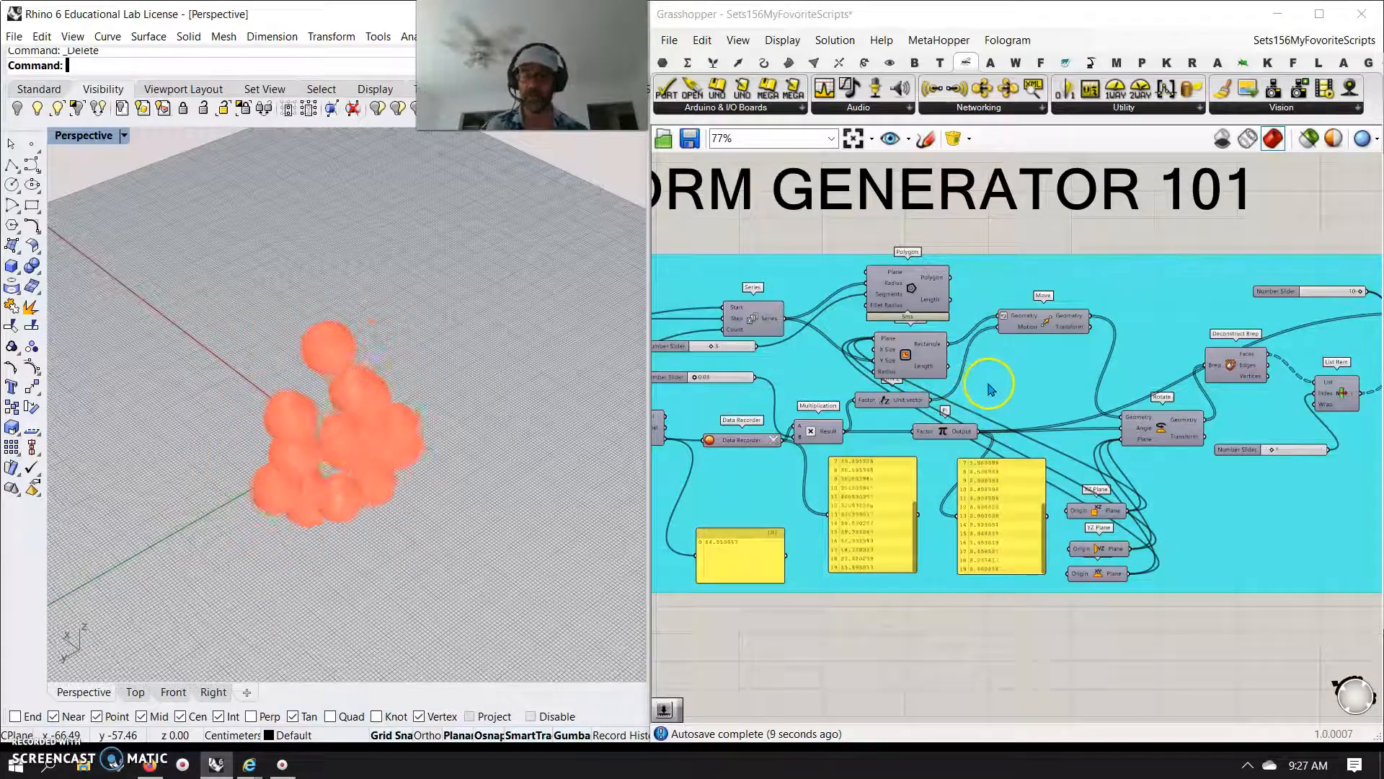
- Undo the enabling and rewiring of the Move component and reposition it slightly higher beside Polygon
key("ctrl+z")
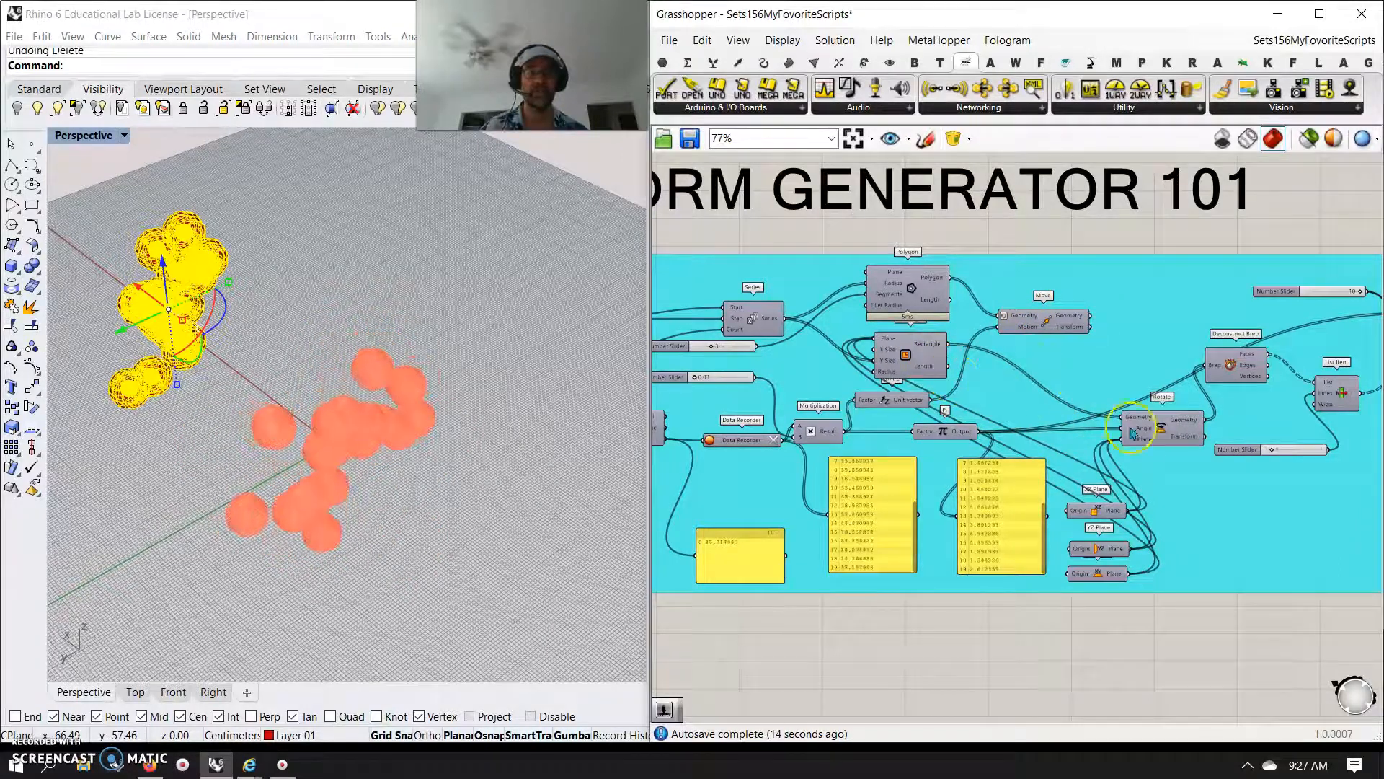
key("ctrl+z")
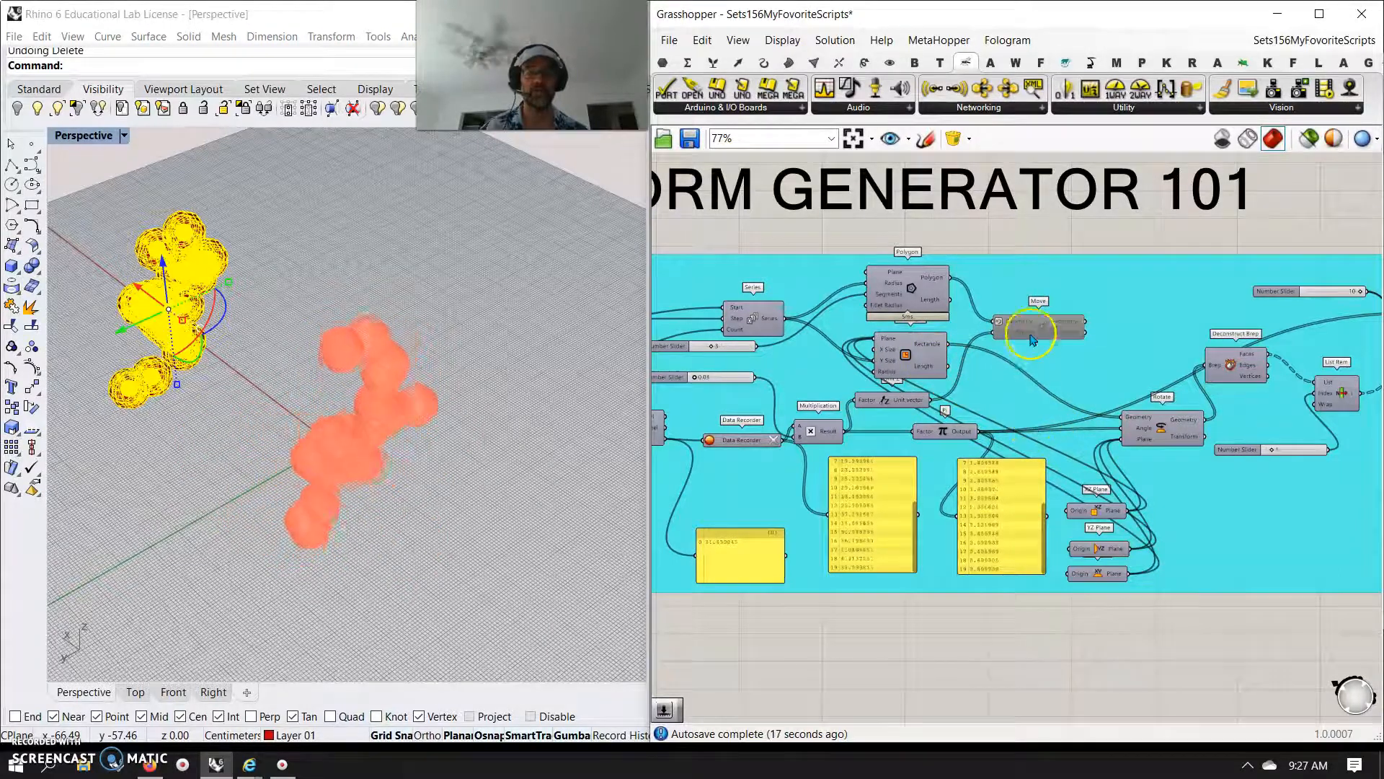
left_click_drag(1031, 328, 1036, 298)
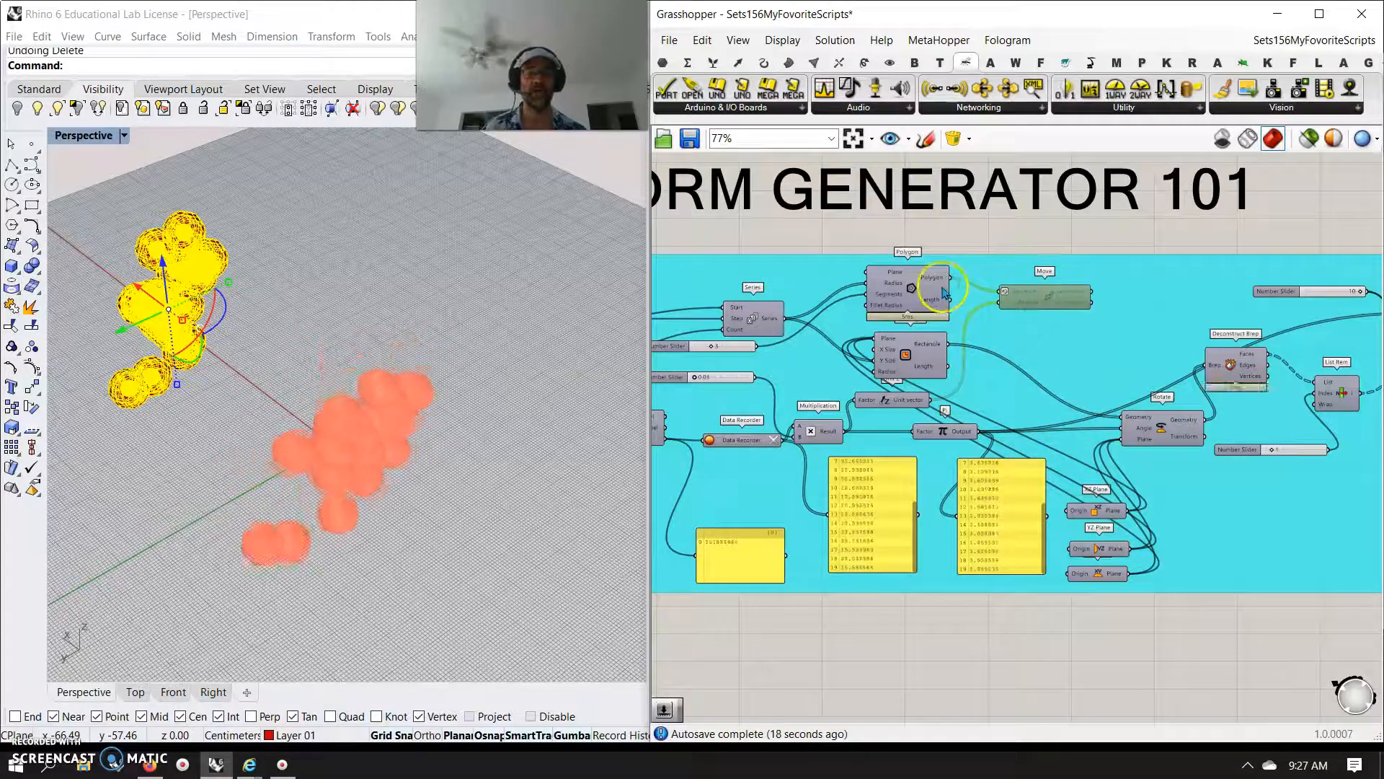
- Test the Polygon output as the Geometry input of Rotate and reconnect the Rectangle output in its place
left_click_drag(1007, 374, 1123, 417)
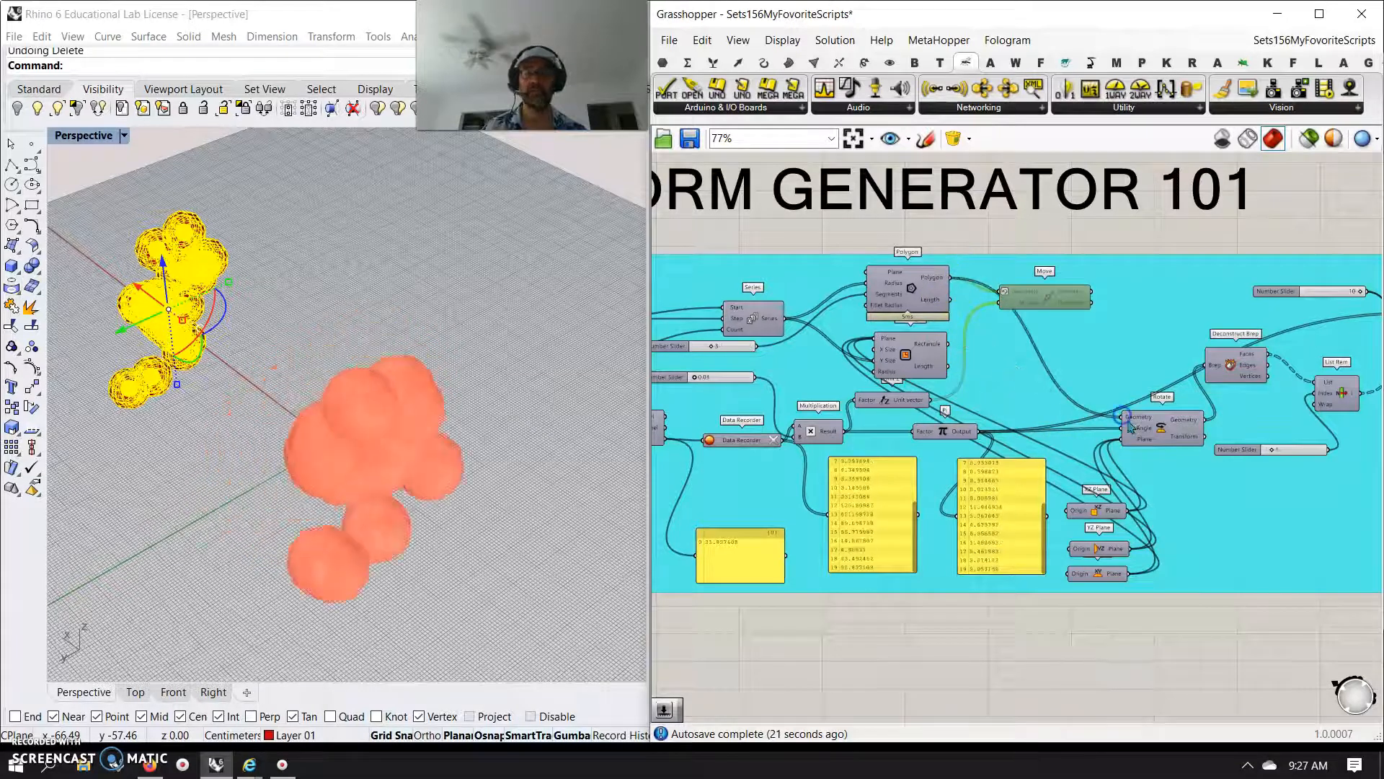
left_click_drag(948, 348, 1123, 417)
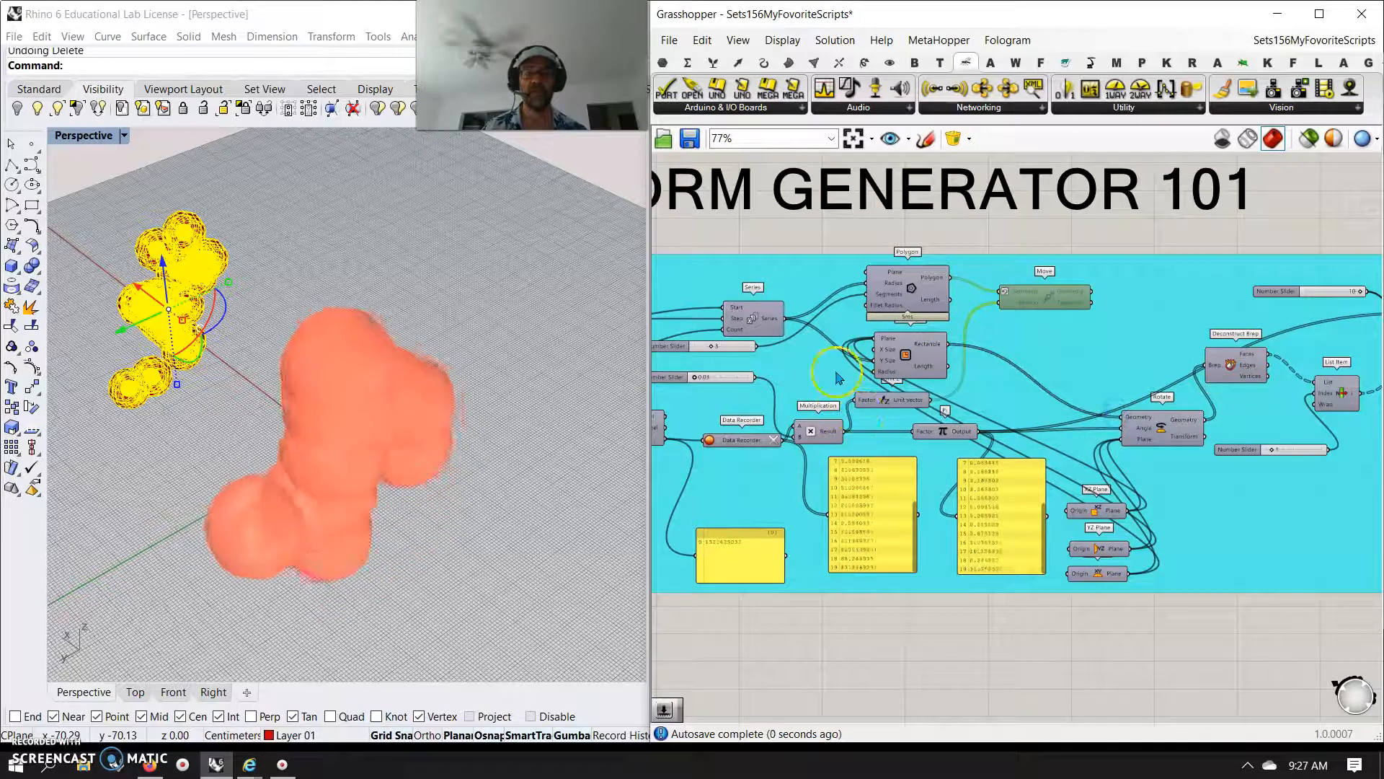
left_click_drag(911, 355, 917, 356)
- Try a lower value of 4 on the number slider feeding the Series Count input
right_click_drag(866, 378, 1080, 378)
scroll(783, 360, "up", 3)
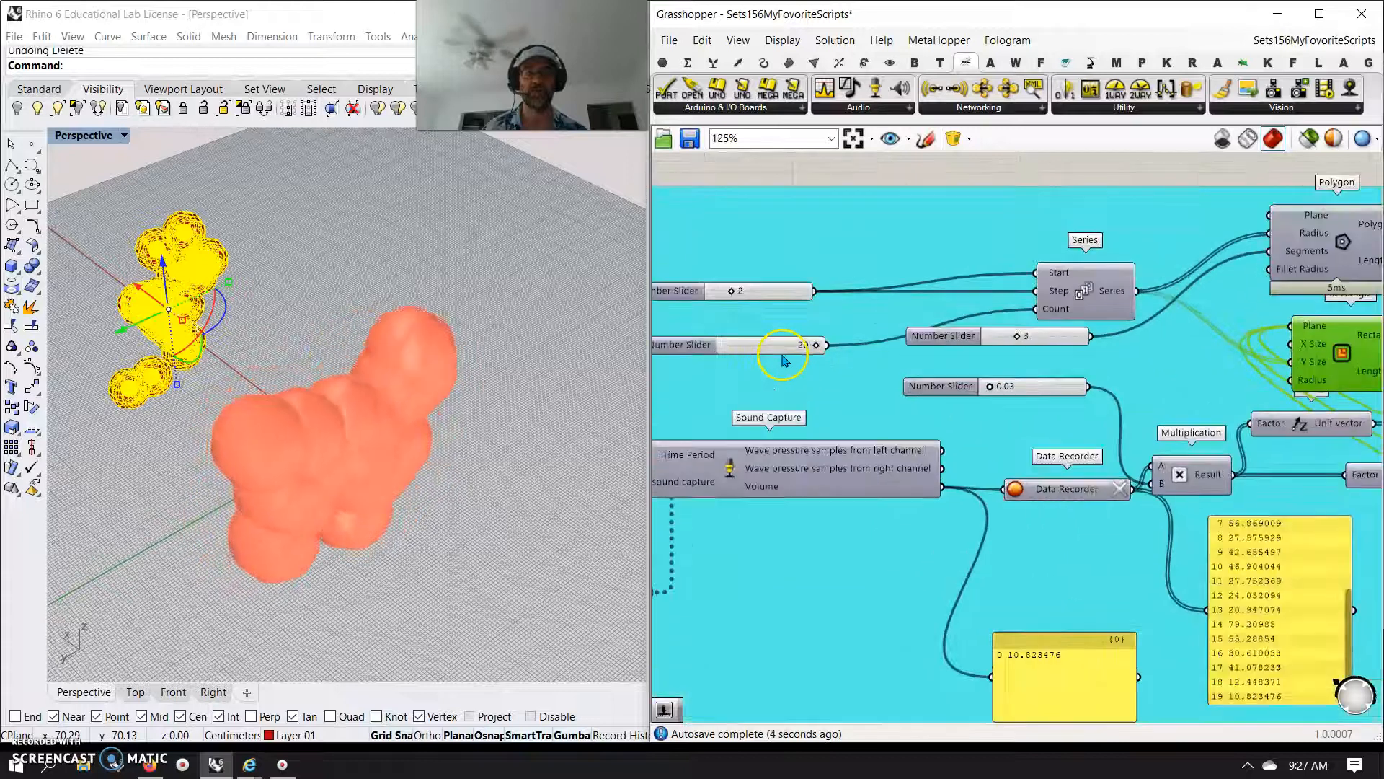
right_click_drag(821, 348, 1064, 315)
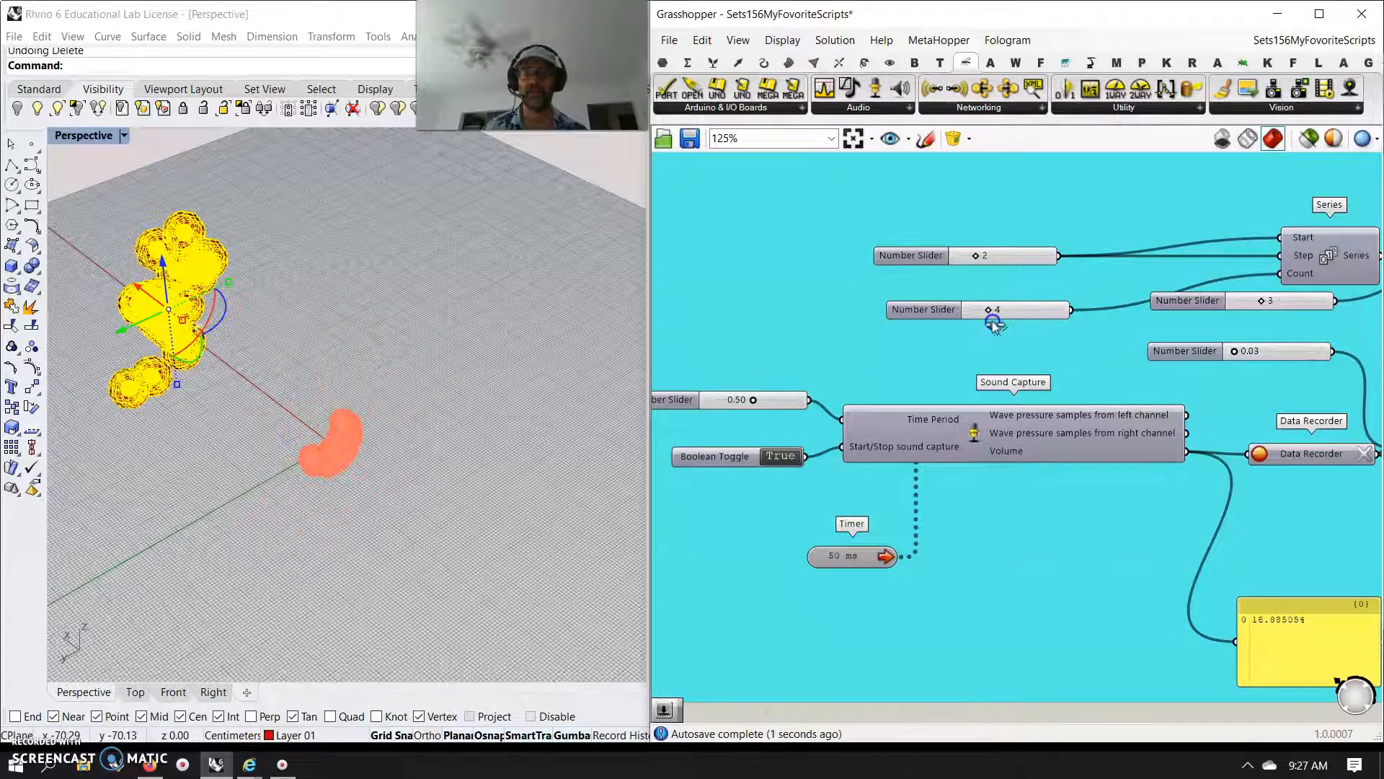
- Set the number slider feeding Mesh Sphere's U Count and V Count to 3
right_click_drag(1023, 368, 656, 351)
right_click_drag(1038, 322, 851, 292)
right_click_drag(1208, 318, 865, 264)
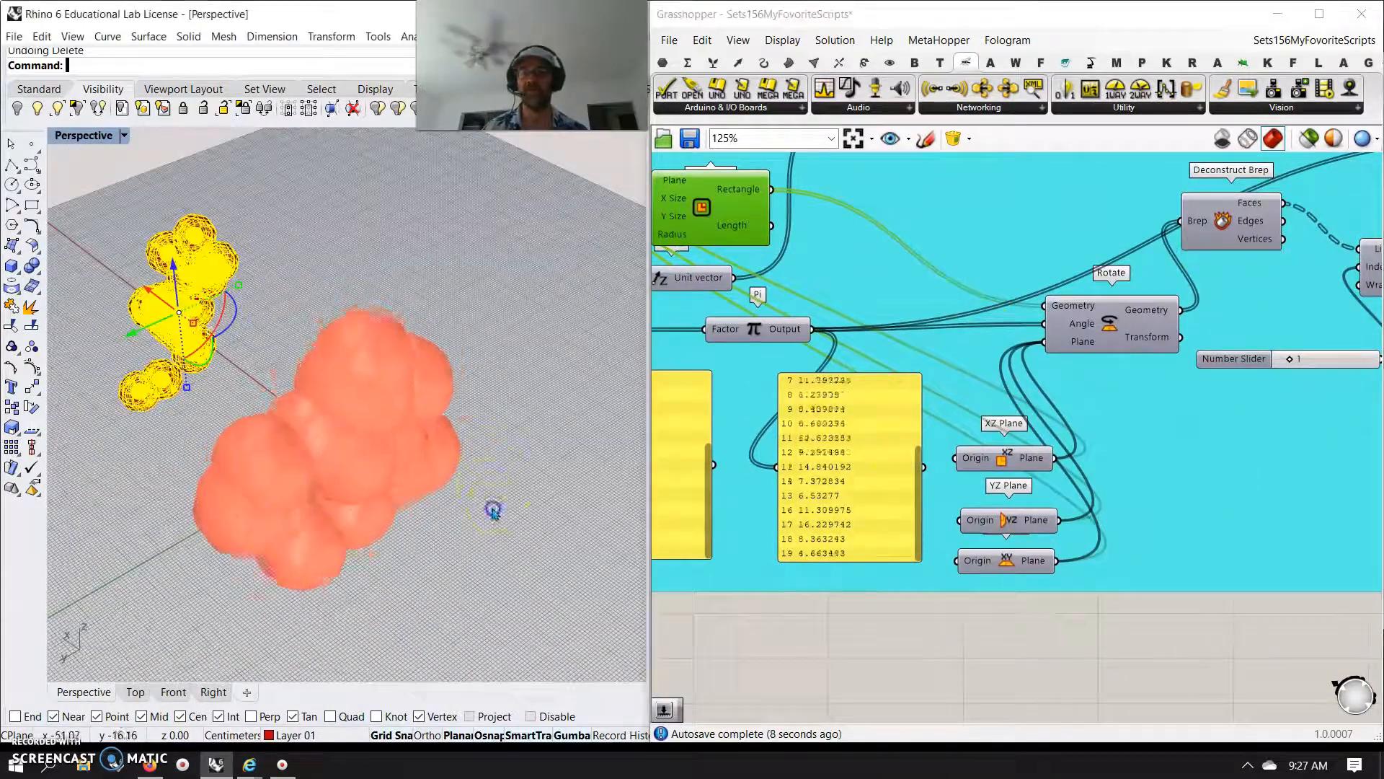
right_click_drag(1168, 658, 810, 655)
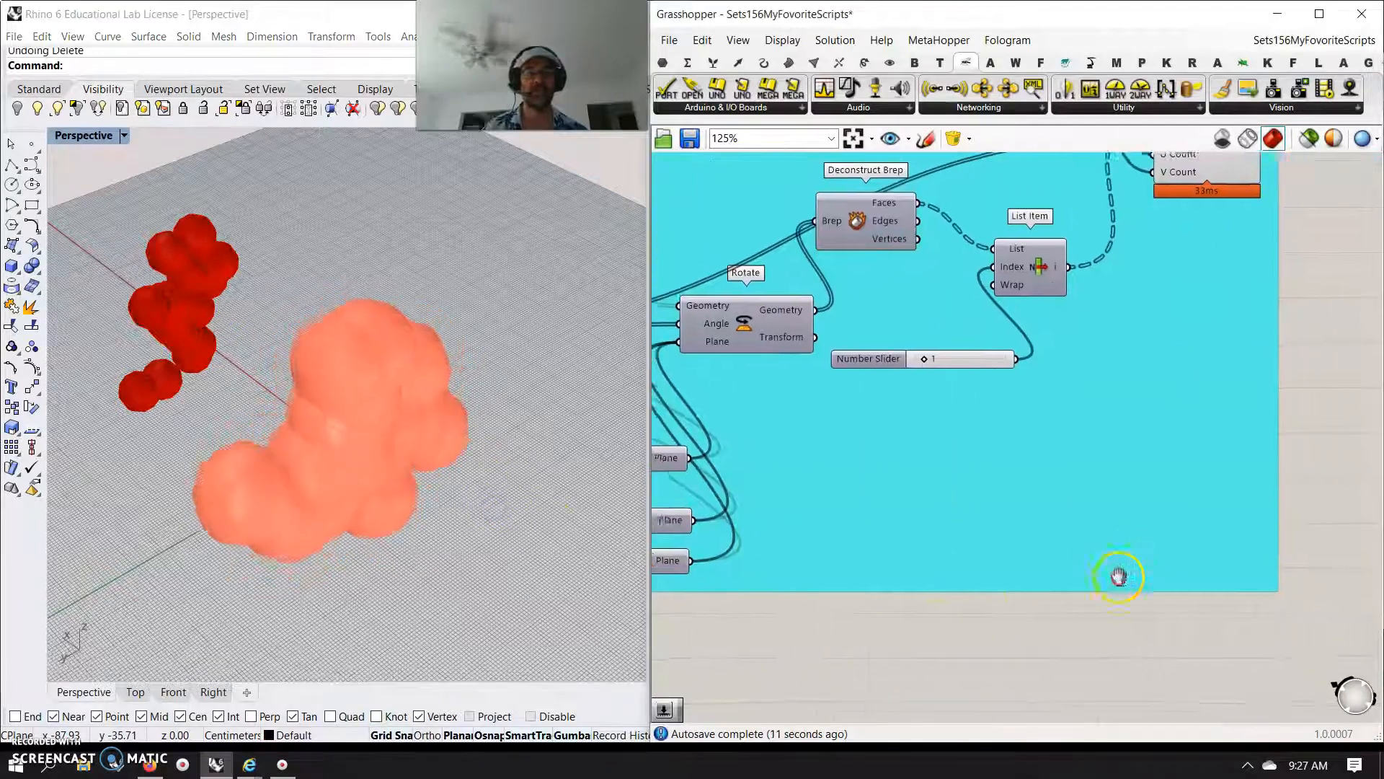
right_click_drag(1119, 575, 1071, 700)
left_click_drag(1028, 229, 959, 231)
- Edit the Mesh Sphere count slider so that its minimum value is 3
right_click(980, 228)
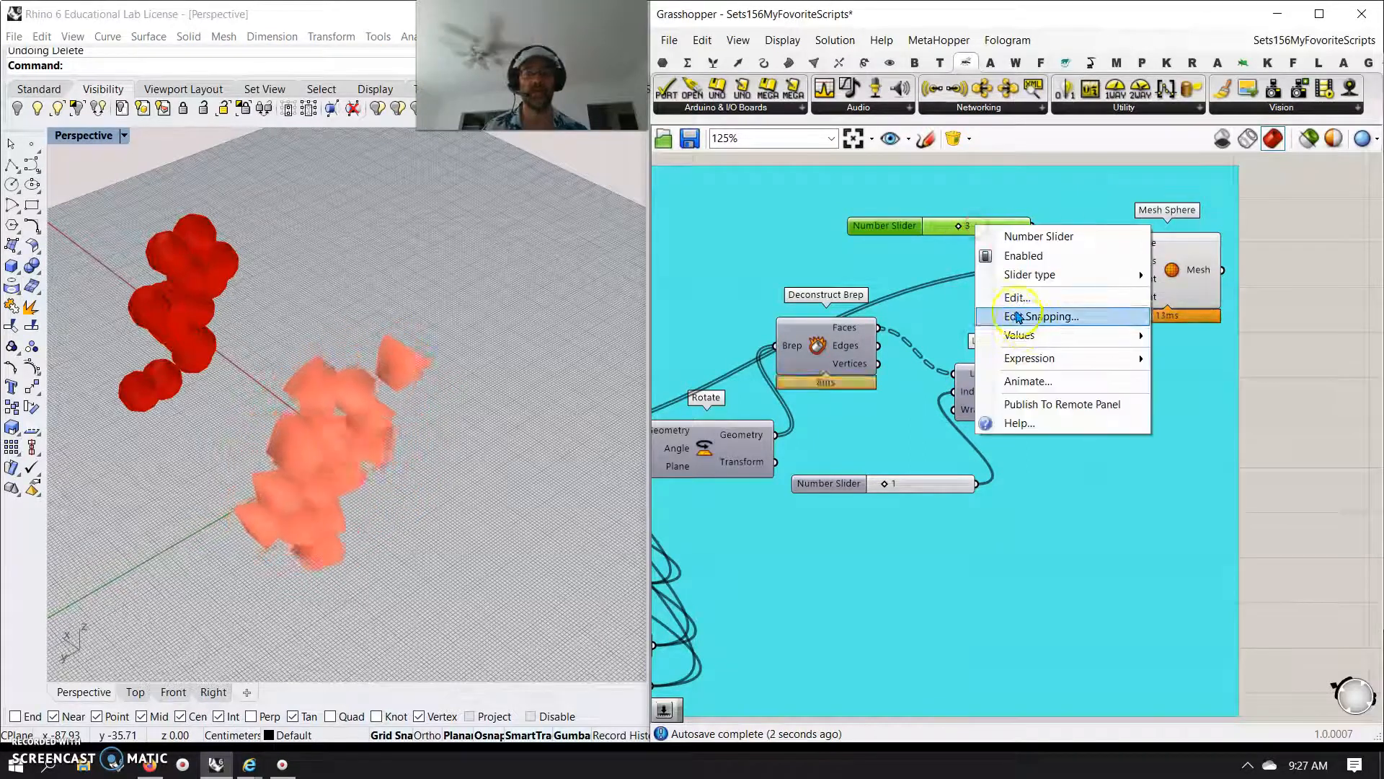
left_click(1009, 293)
mouse_move(1128, 325)
left_mouse_down()
mouse_move(1127, 289)
mouse_move(1128, 312)
left_mouse_up()
left_click(1024, 470)
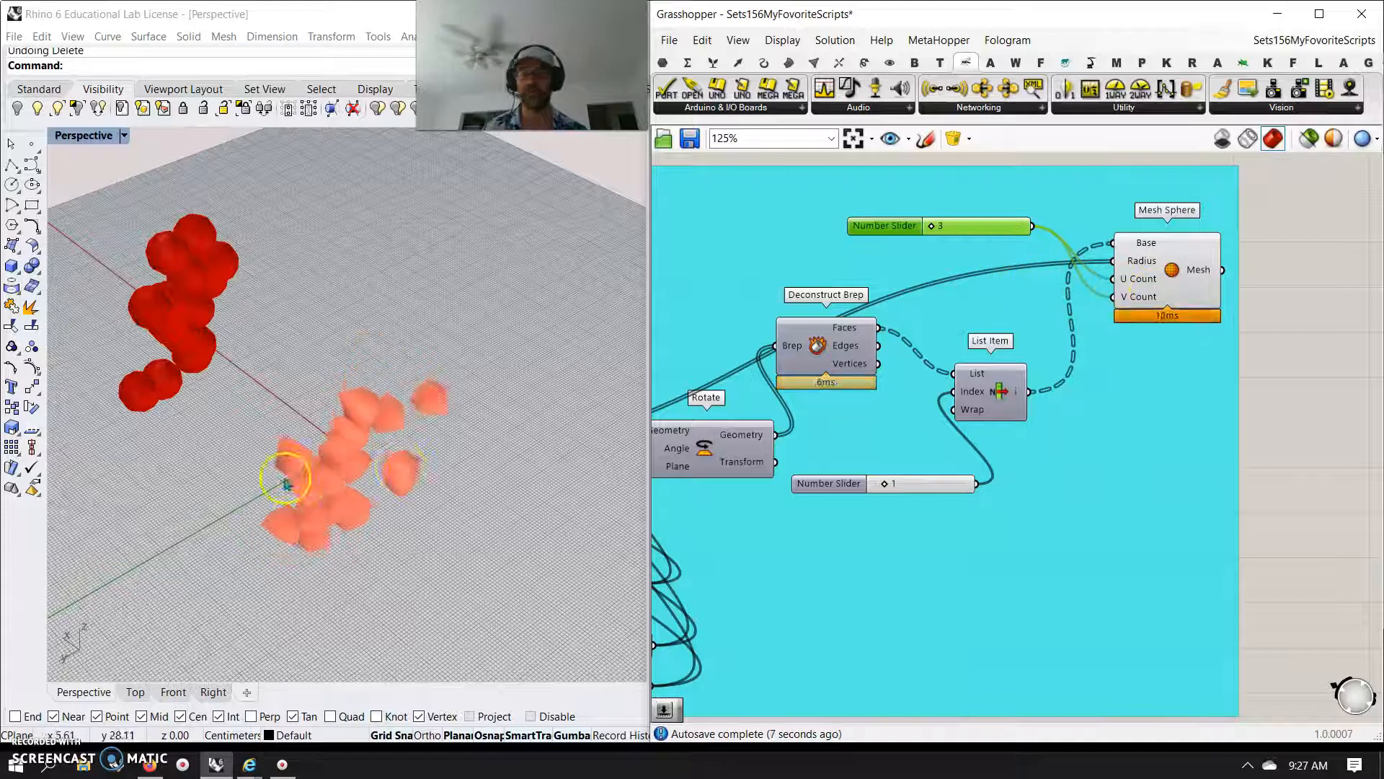
- Bake the Mesh Sphere output into Rhino on Layer 02 as a group
scroll(318, 495, "up", 2)
scroll(325, 510, "down", 2)
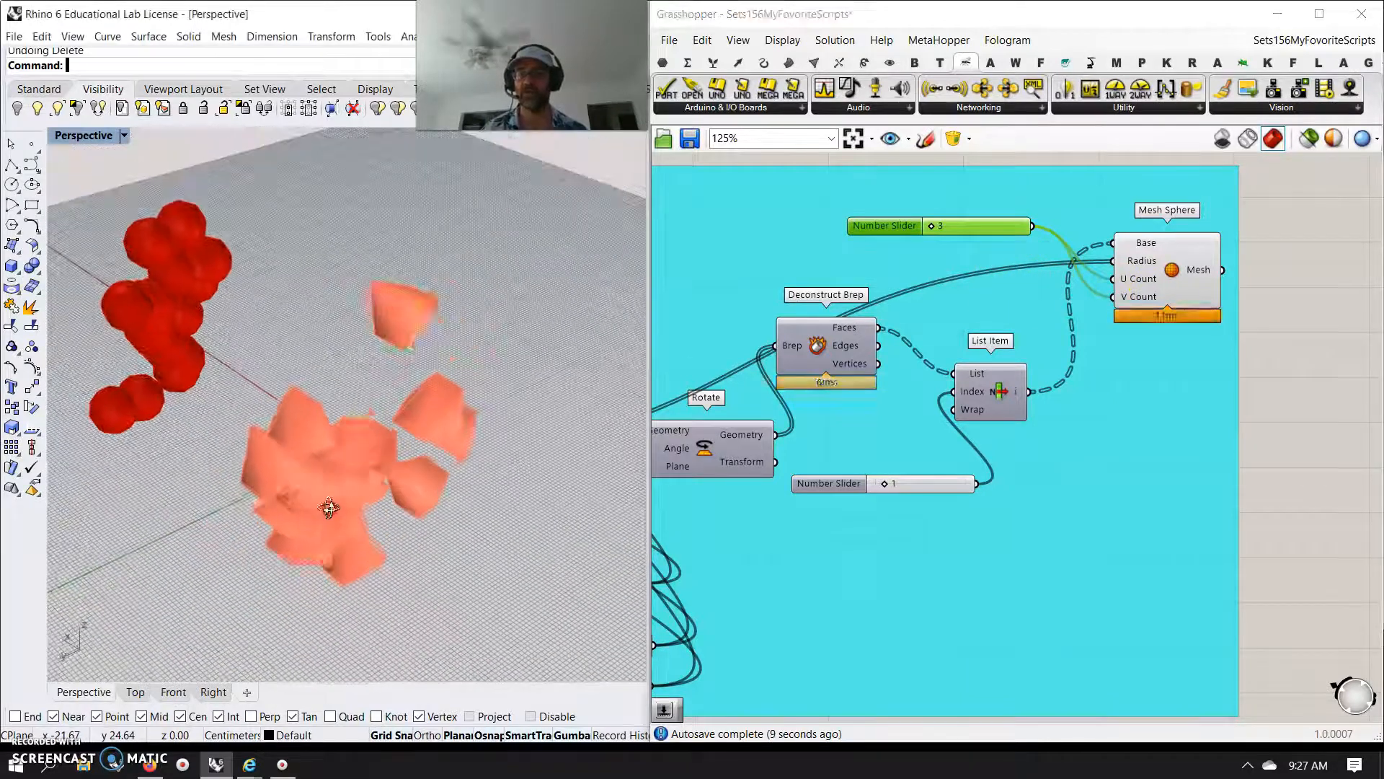
right_click(1194, 276)
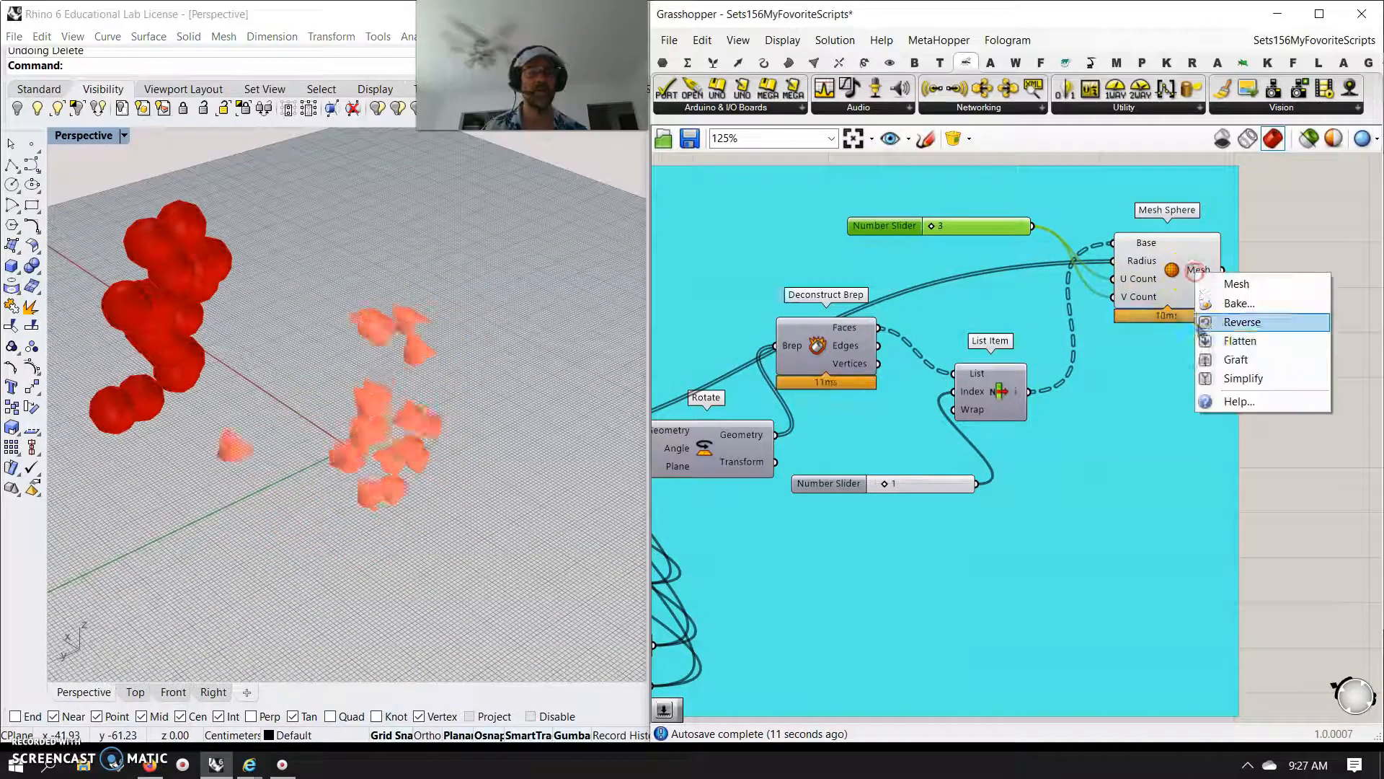
left_click(1229, 303)
left_click(1212, 224)
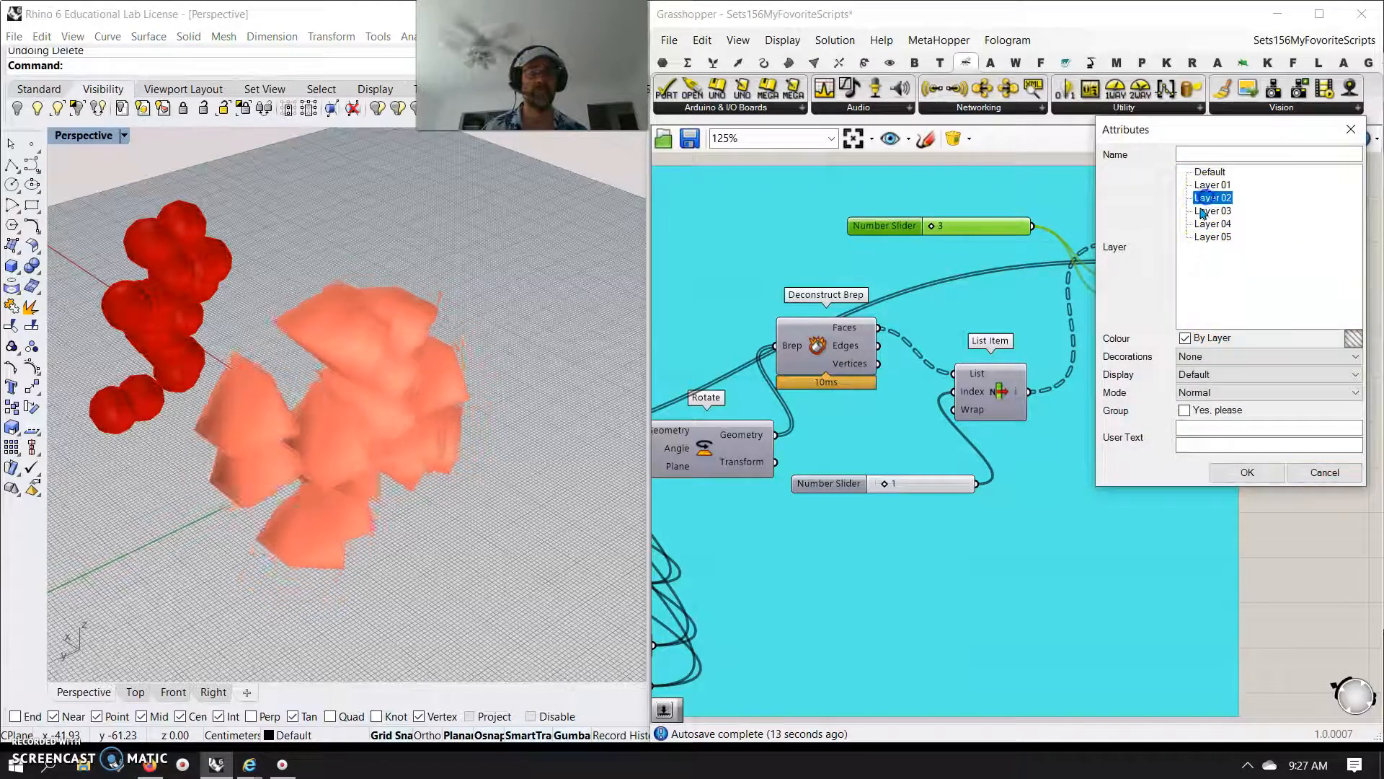
left_click(1188, 409)
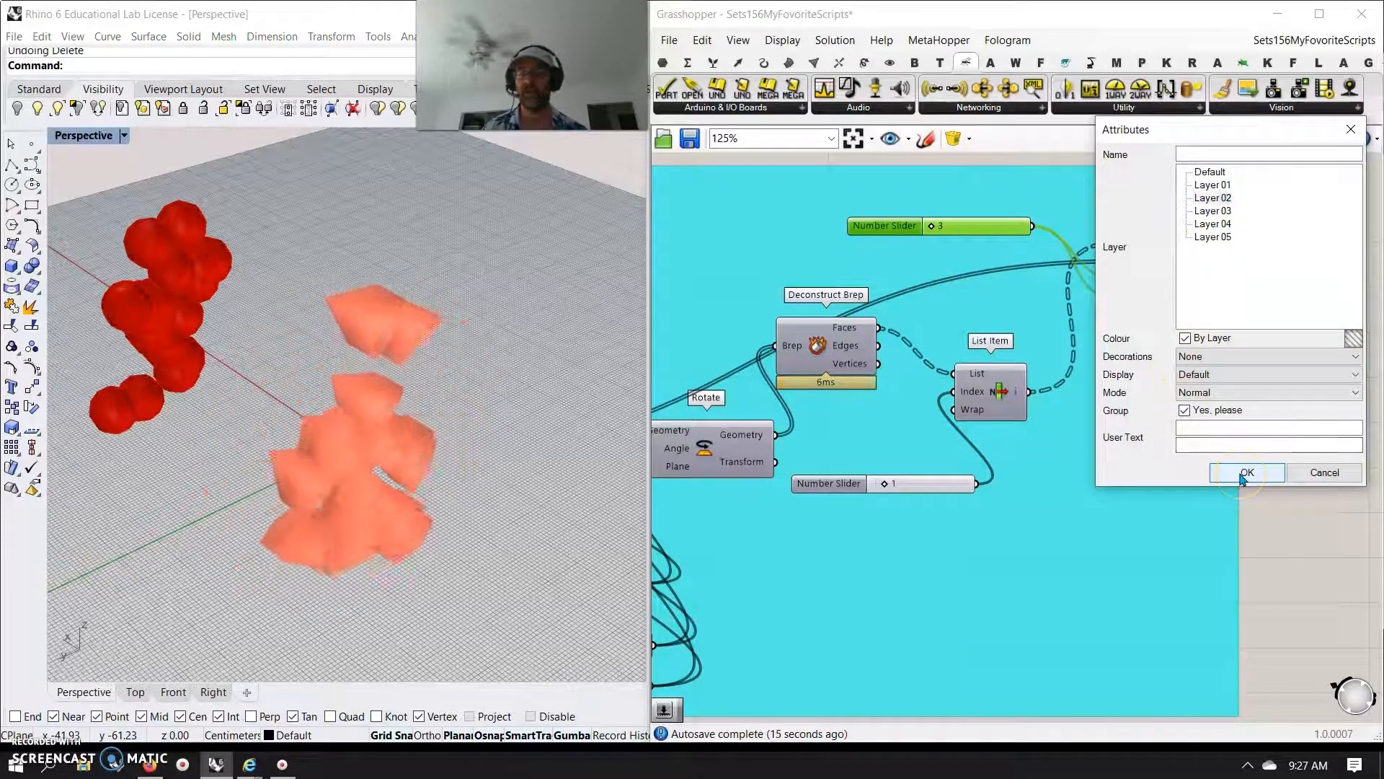
left_click(1246, 472)
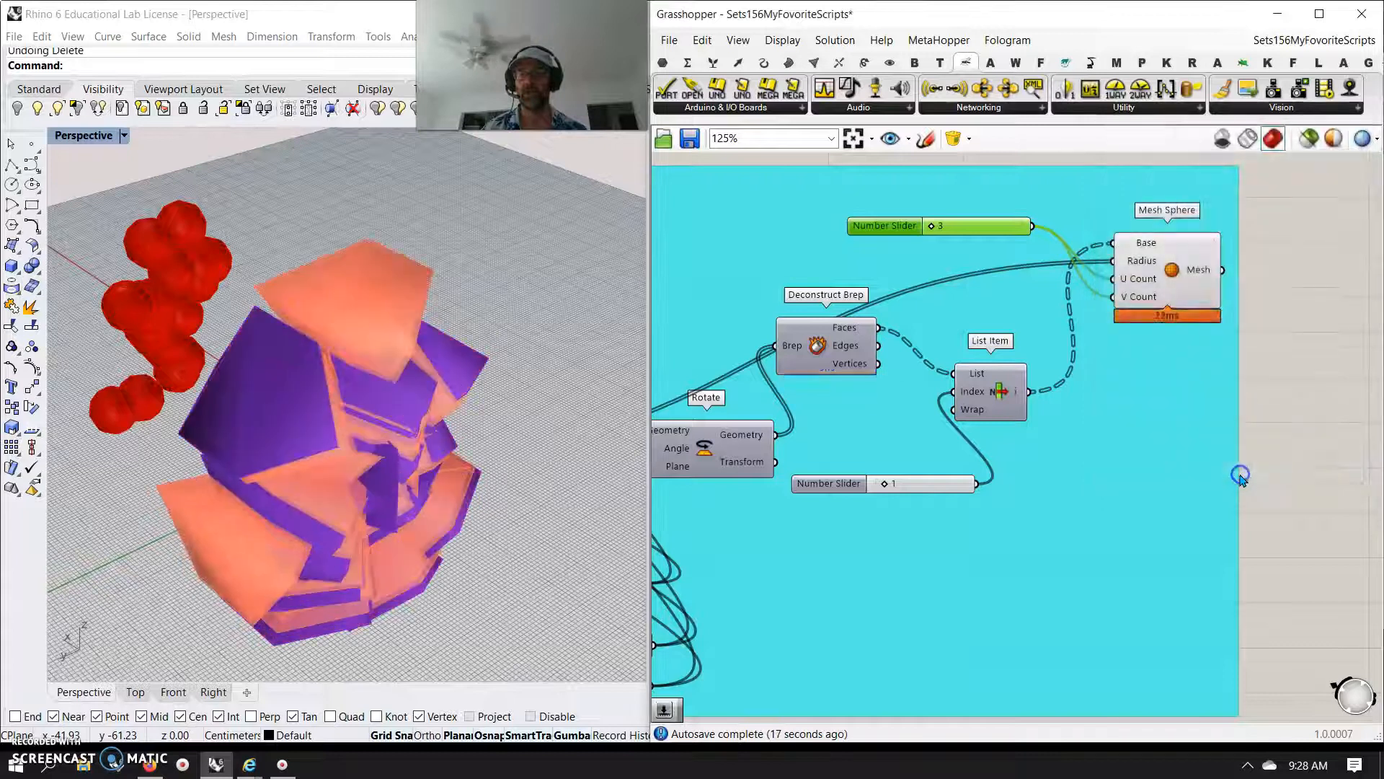
- Move the baked purple mesh group clear of the live preview and deselect it
left_click(351, 470)
left_click_drag(352, 471, 582, 343)
left_click(529, 557)
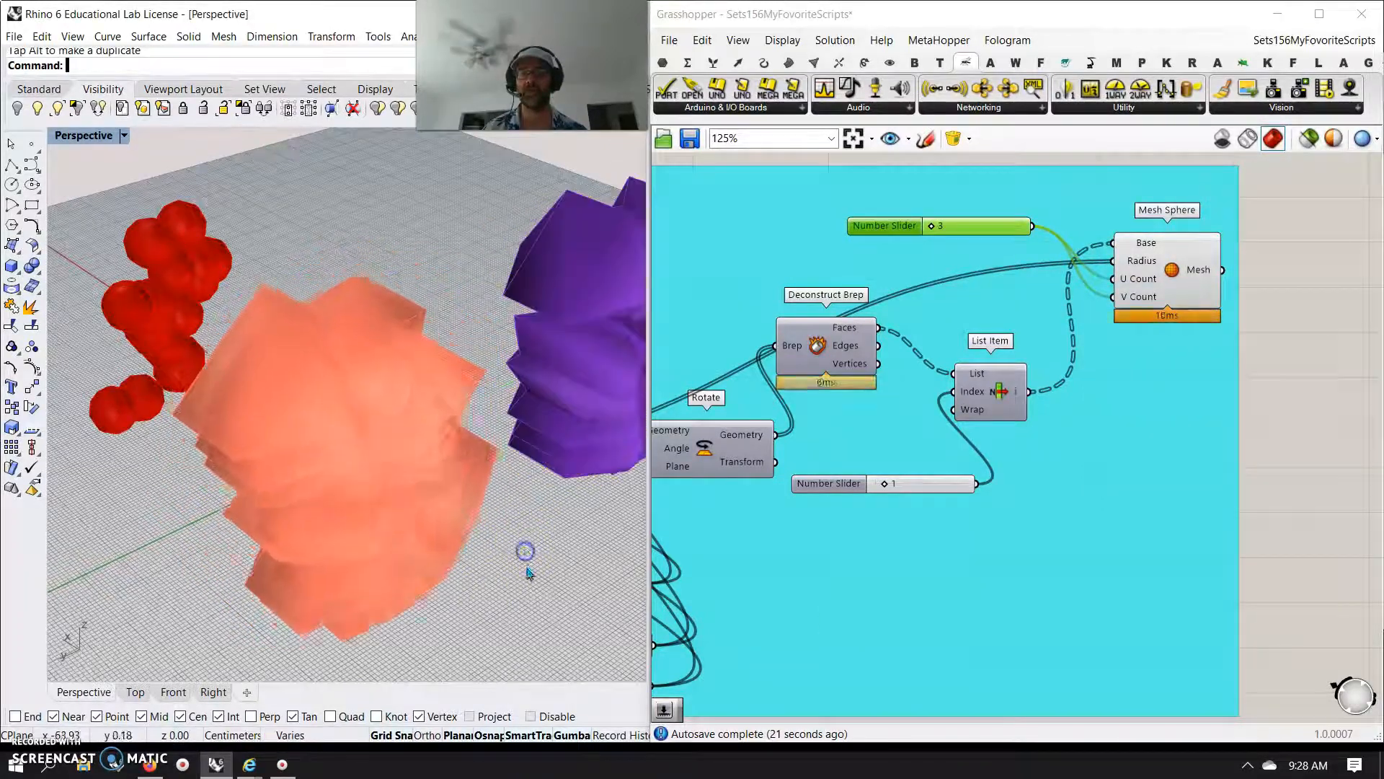
- Set the Perspective viewport to the Artistic display mode and inspect the baked forms from several angles
scroll(504, 560, "down", 5)
right_click_drag(494, 562, 462, 570)
scroll(409, 509, "down", 6)
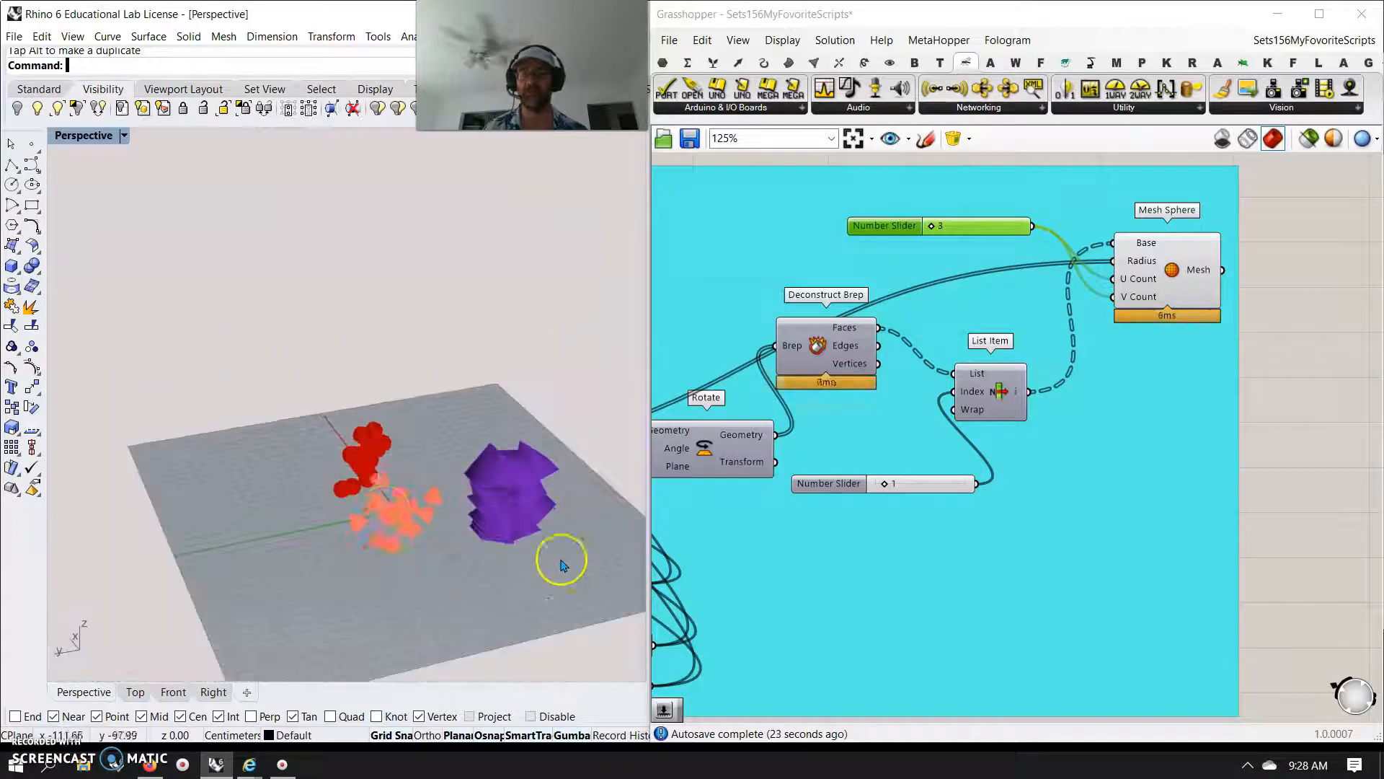
scroll(559, 580, "up", 4)
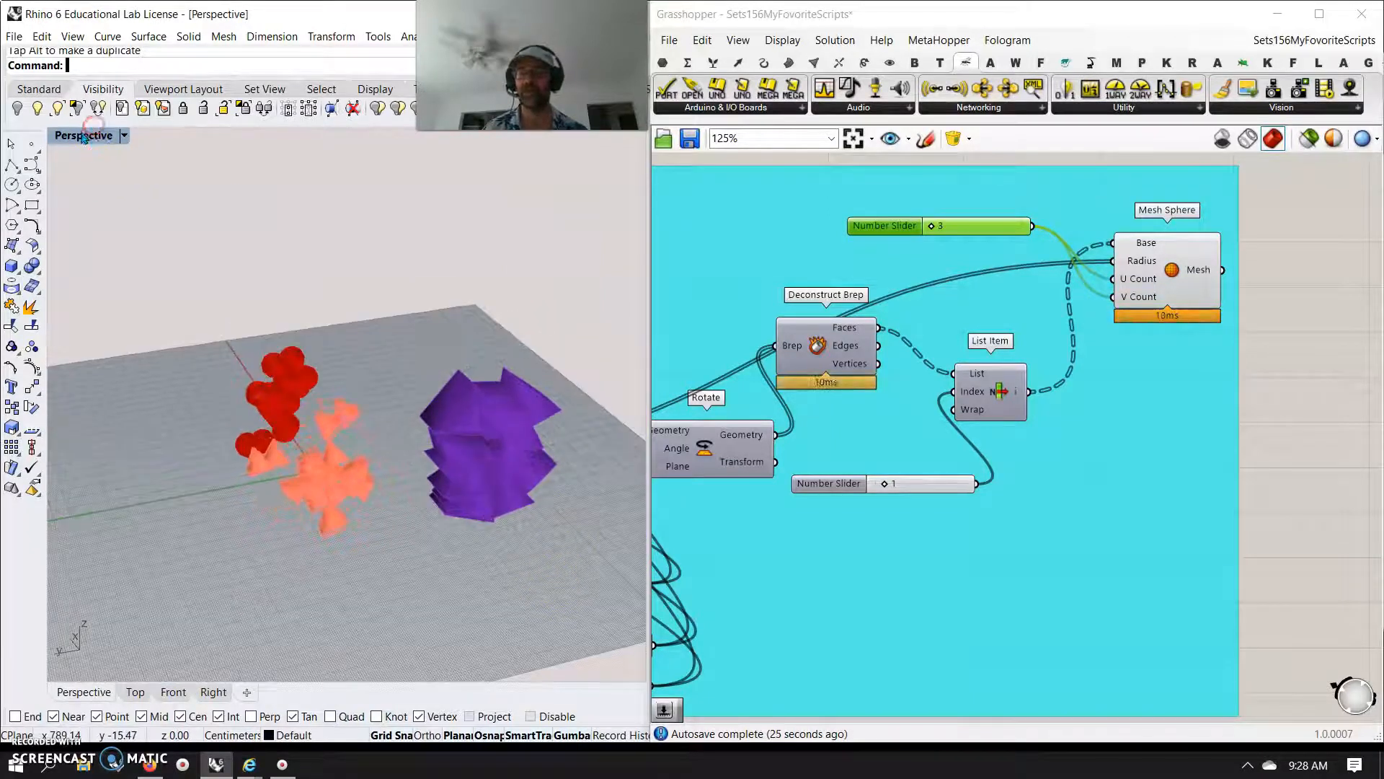
left_click(83, 136)
left_click(159, 283)
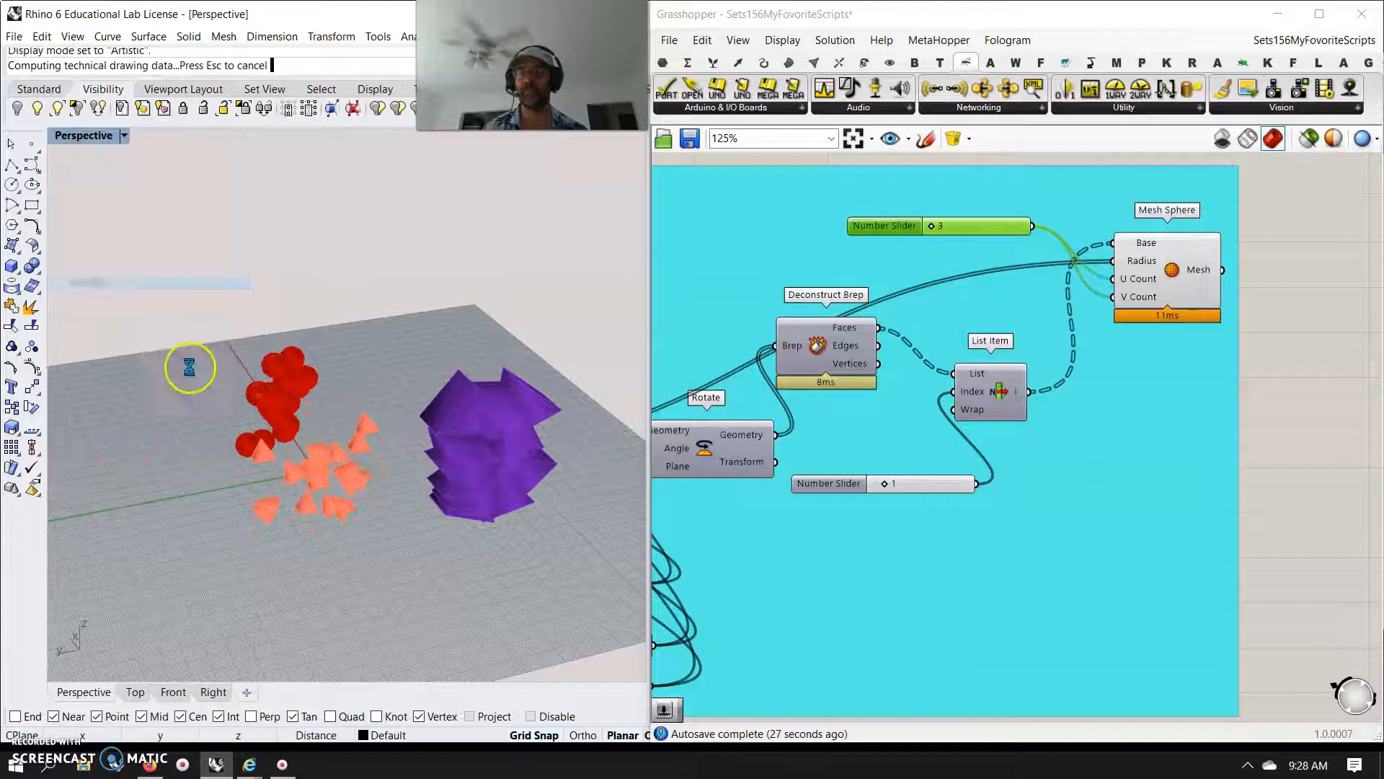
right_click_drag(467, 559, 490, 417)
scroll(468, 480, "up", 5)
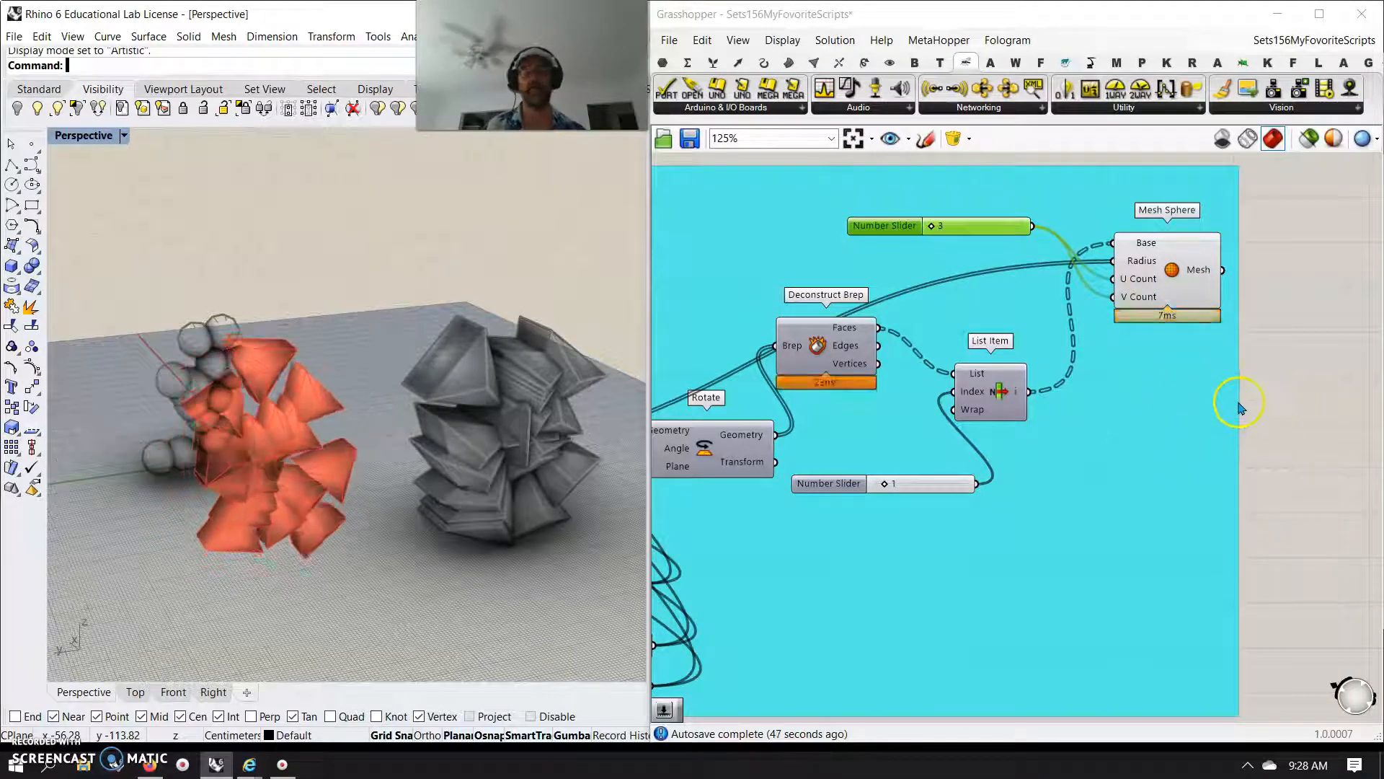
right_click_drag(512, 565, 548, 568)
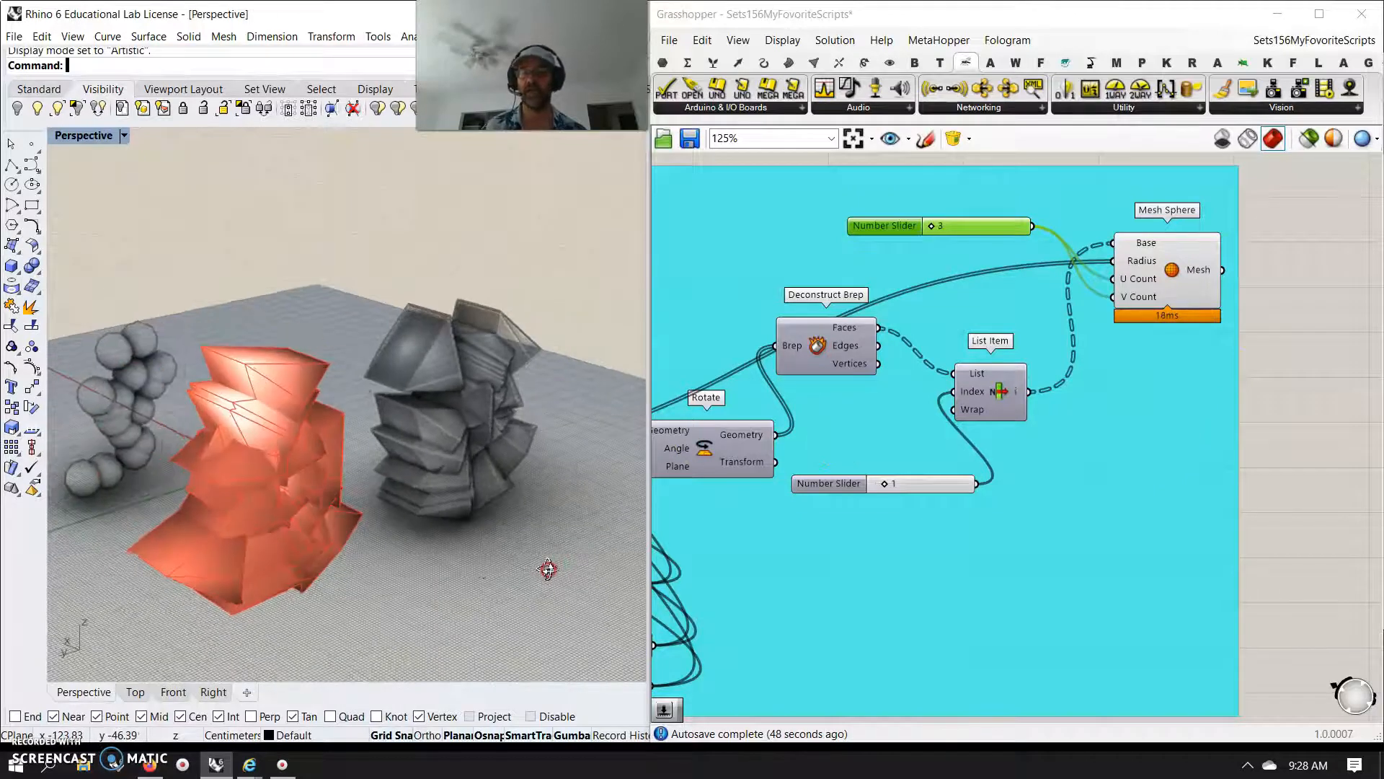
right_click_drag(436, 537, 423, 591)
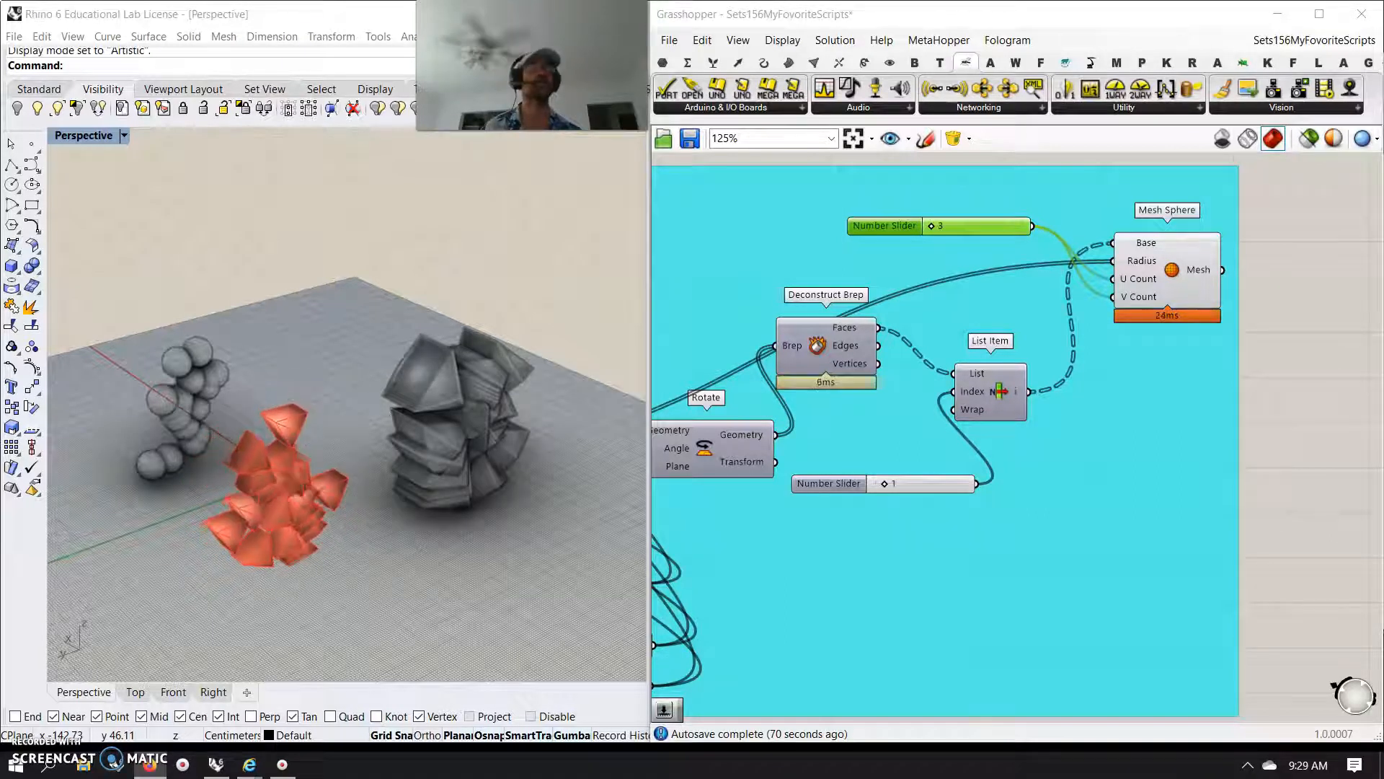
- Switch to the Food4Rhino site in the web browser and browse its Apps listing and categories
left_click_drag(1383, 548, 1136, 27)
left_click(716, 134)
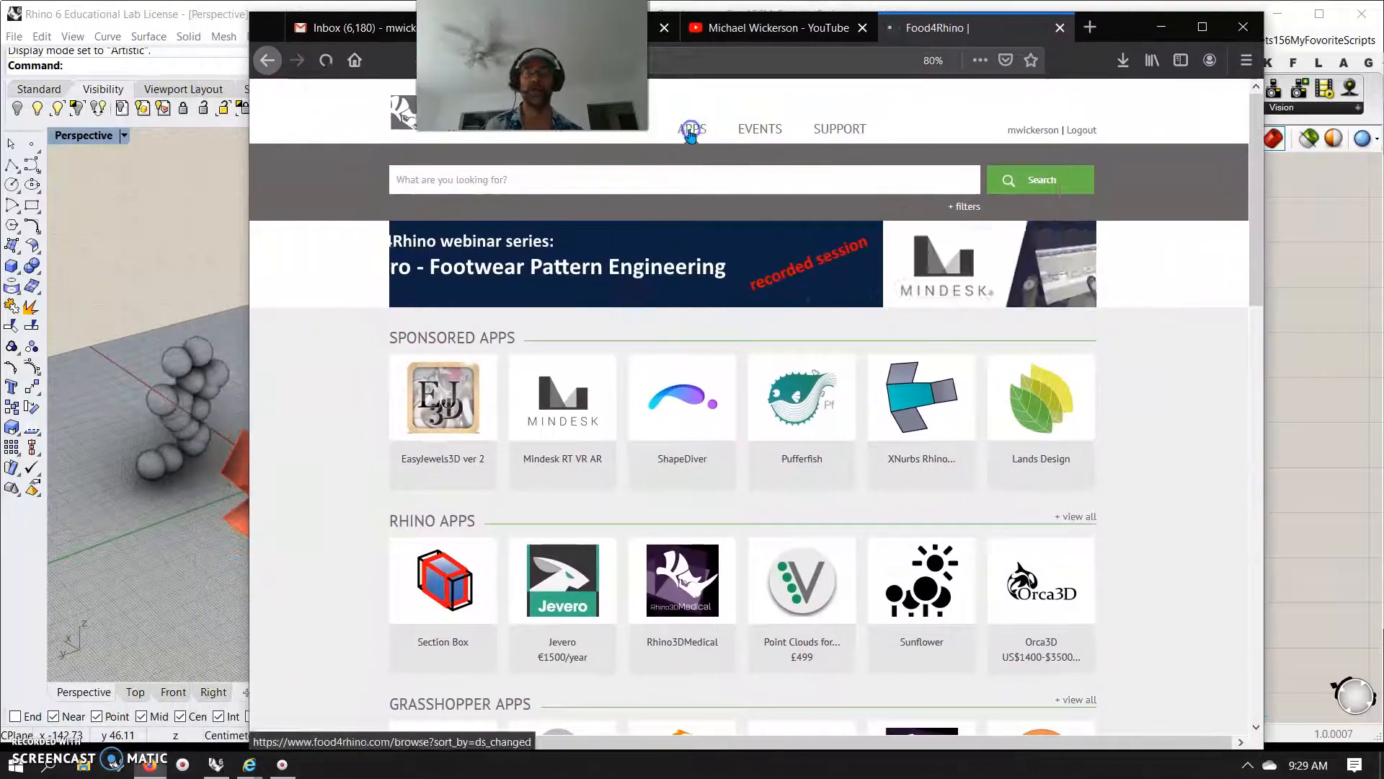
scroll(472, 512, "down", 3)
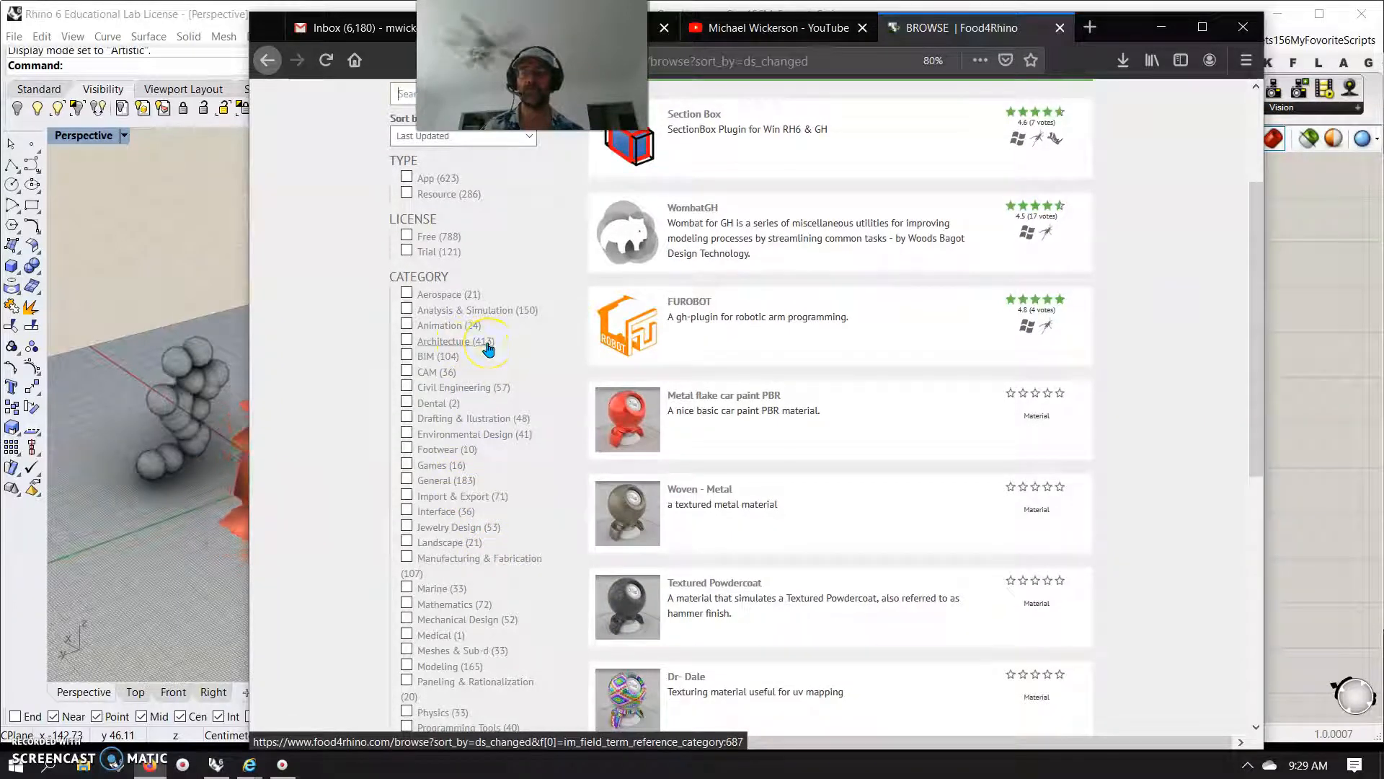
- Filter the Food4Rhino listing by the Jewelry Design category and look through its add-ons
scroll(490, 593, "down", 1)
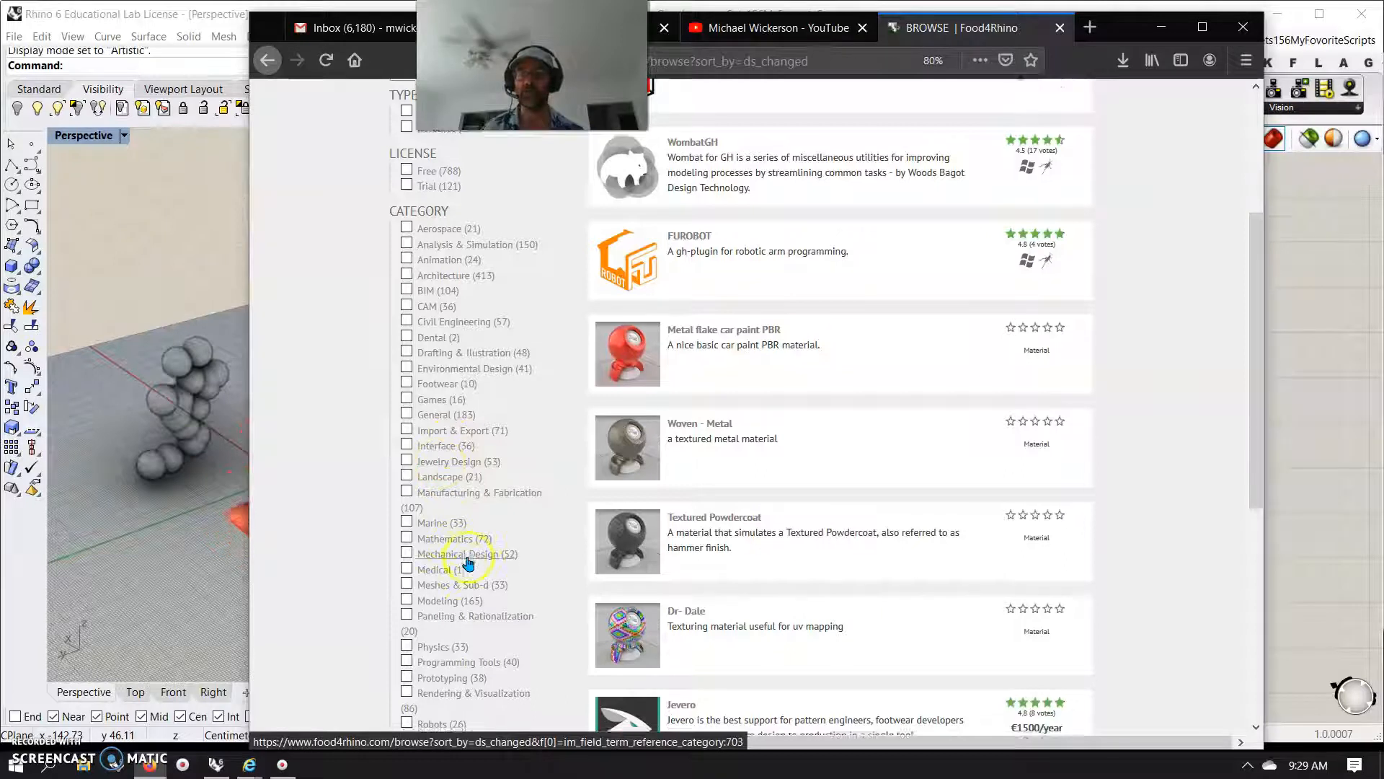
scroll(462, 566, "down", 1)
scroll(461, 565, "up", 1)
left_click(455, 467)
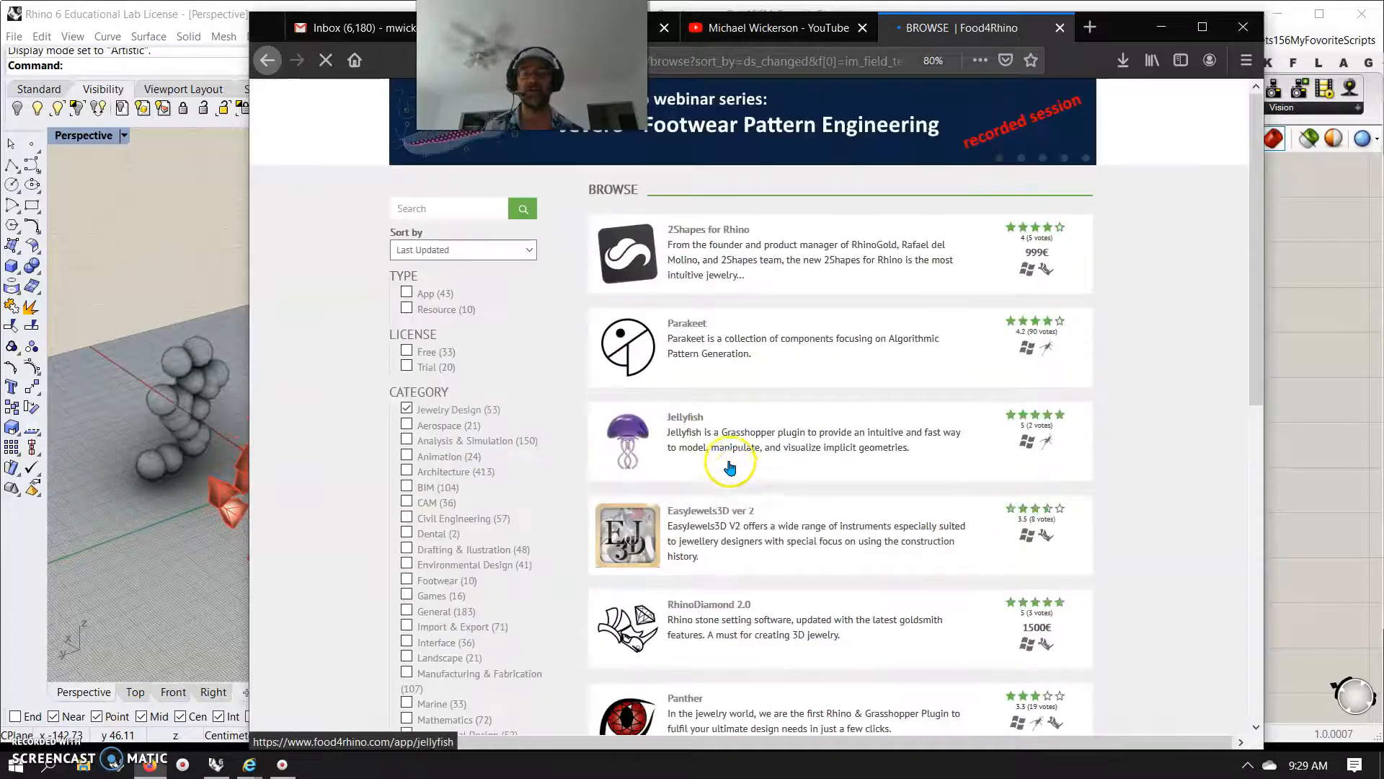
scroll(714, 527, "down", 3)
scroll(724, 514, "down", 6)
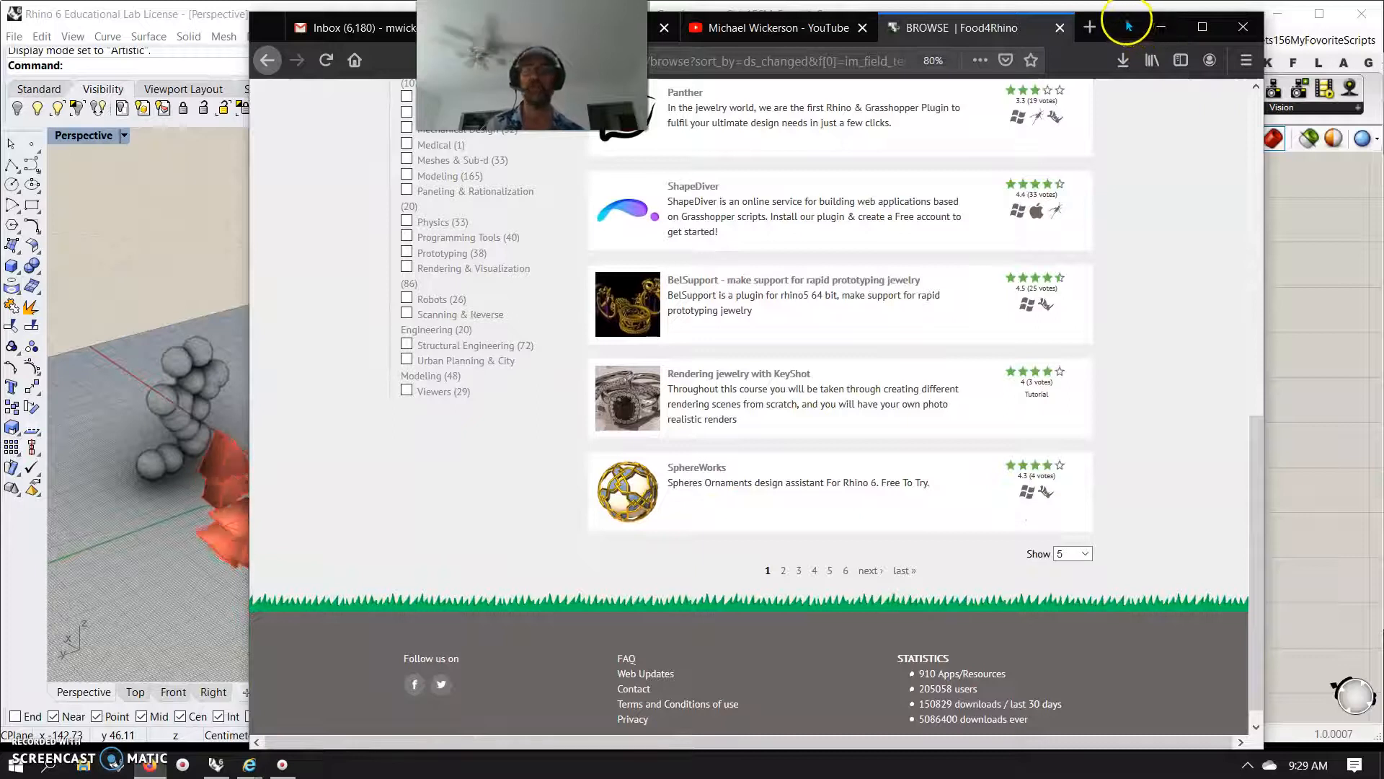
- Move the browser out of the way, return to Grasshopper, and view the whole Firefly Form Generator 101 definition with its heading
left_click_drag(1124, 26, 1383, 43)
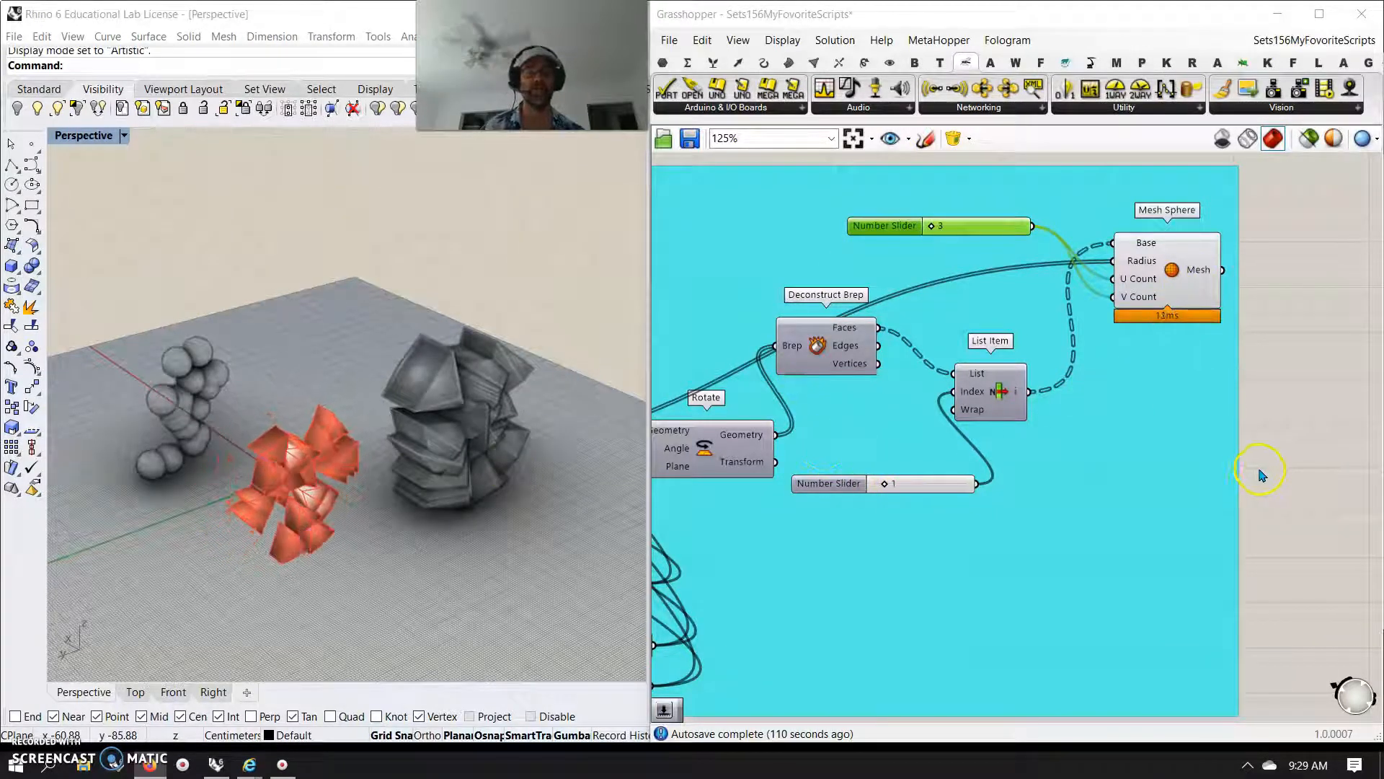
scroll(1290, 465, "down", 3)
right_click_drag(1188, 685, 1278, 628)
scroll(1115, 594, "down", 3)
right_click_drag(1066, 634, 1046, 607)
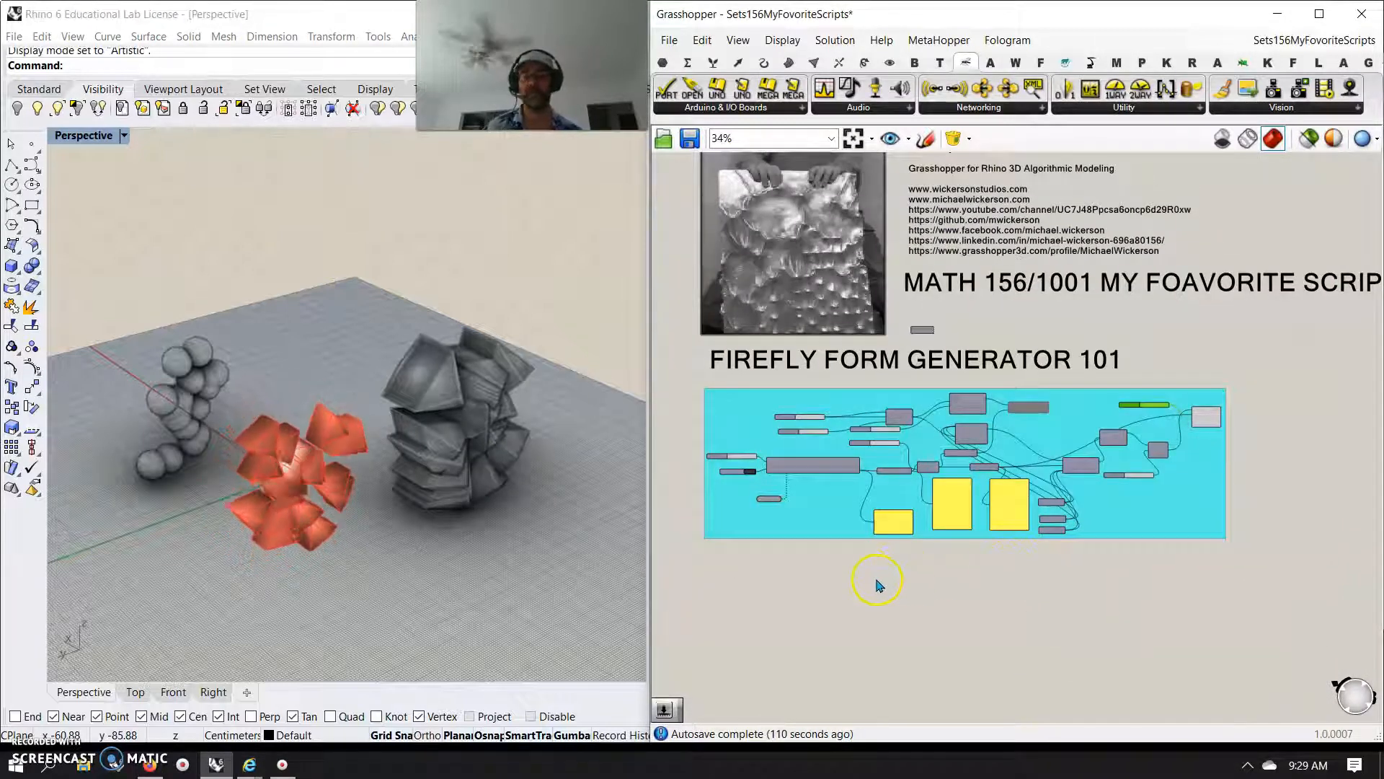
right_click_drag(937, 634, 1049, 593)
scroll(985, 597, "up", 2)
scroll(966, 618, "down", 2)
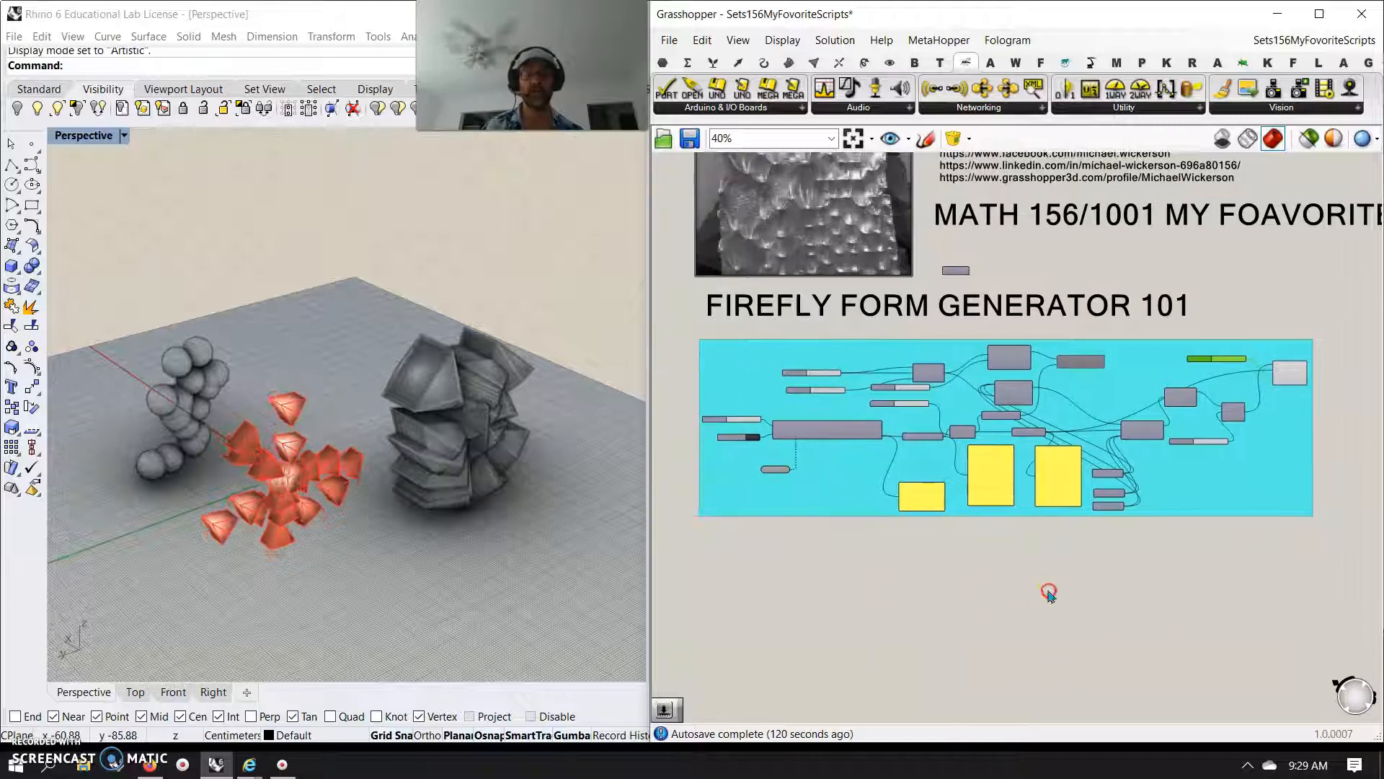